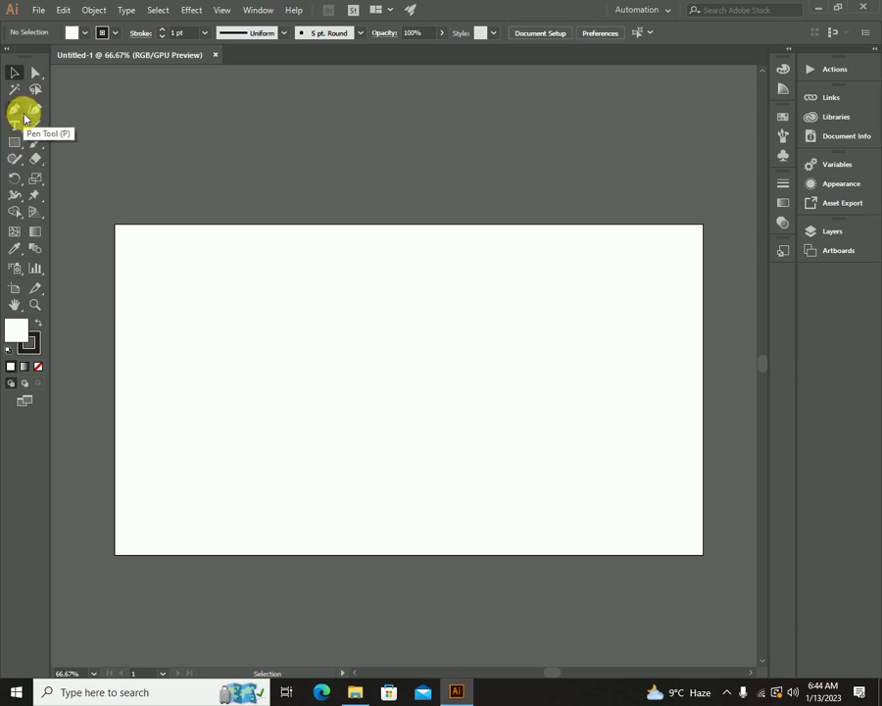
# Add the text ESTATE BUILDER to the artboard and place the smaller text GOOD PLACE centred beneath it.
pyautogui.click(19, 124)
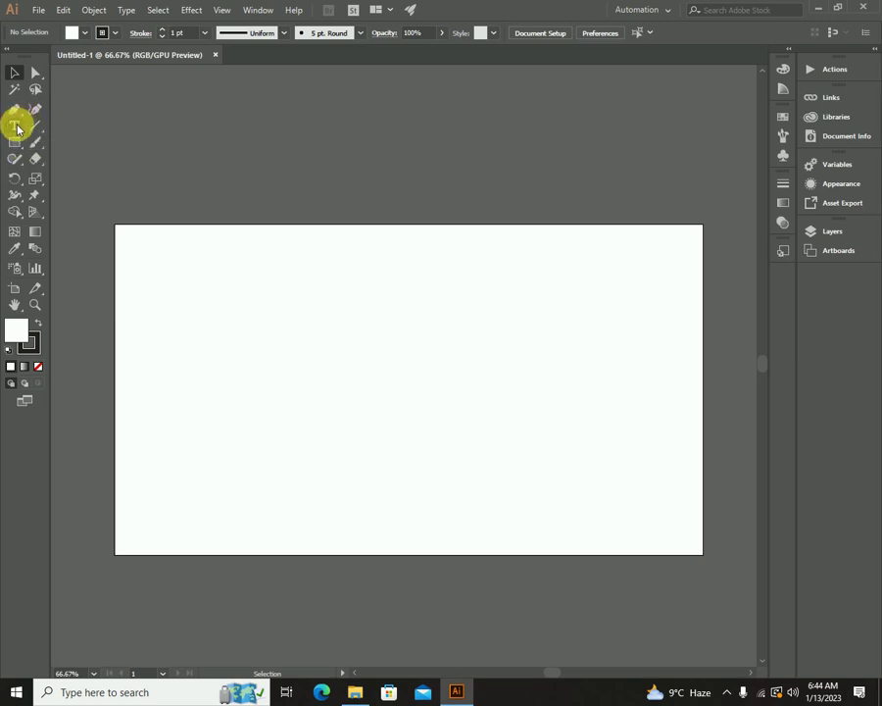
pyautogui.click(285, 355)
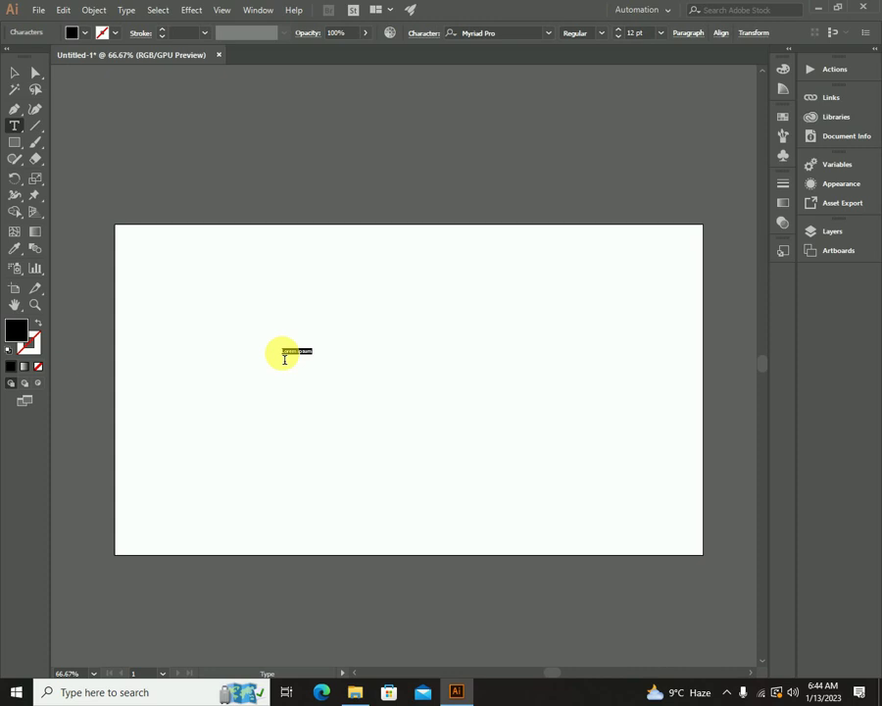
pyautogui.press('BackSpace')
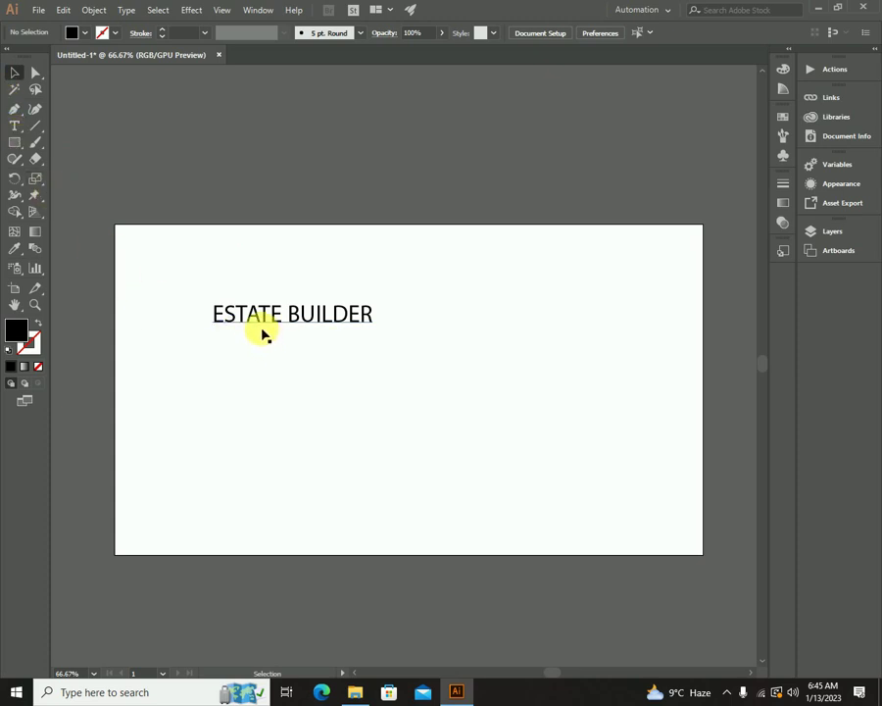
pyautogui.click(15, 125)
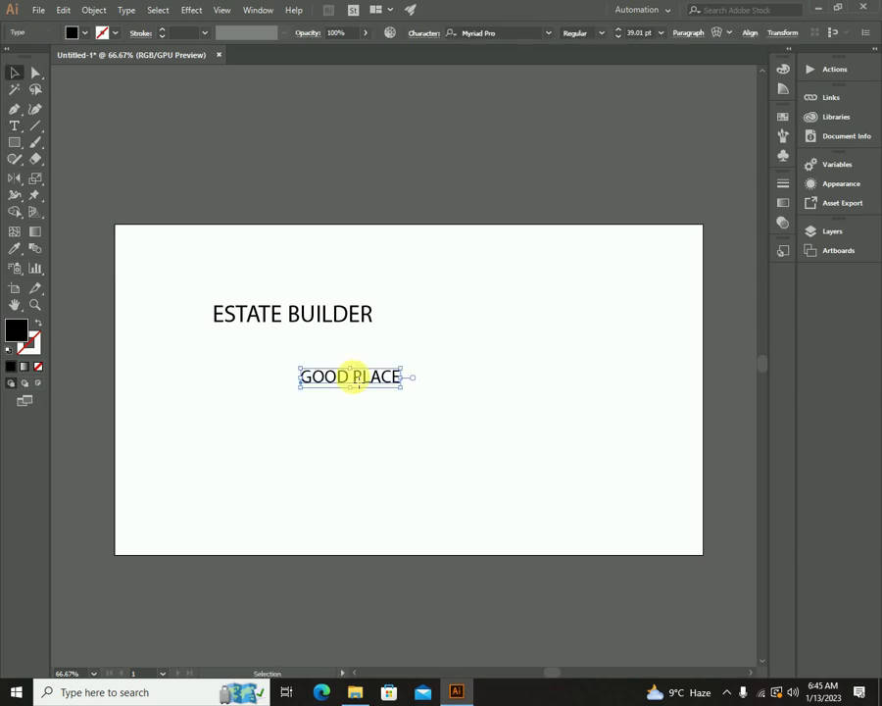
pyautogui.moveTo(359, 373); pyautogui.dragTo(294, 345)
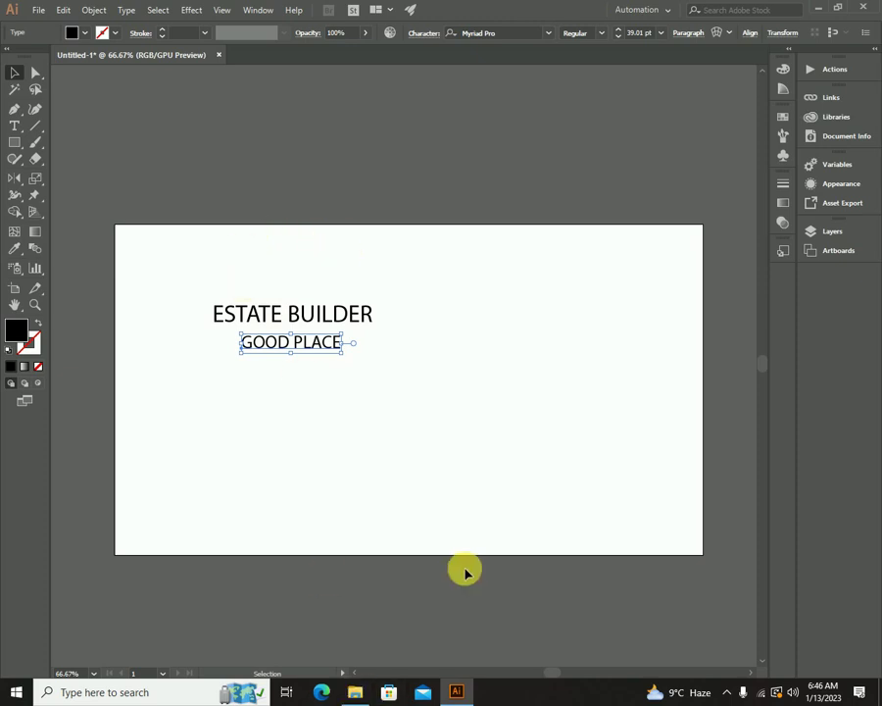
# Switch to Chrome and look through the Yahoo image results for real estate logos as design references.
pyautogui.click(814, 7)
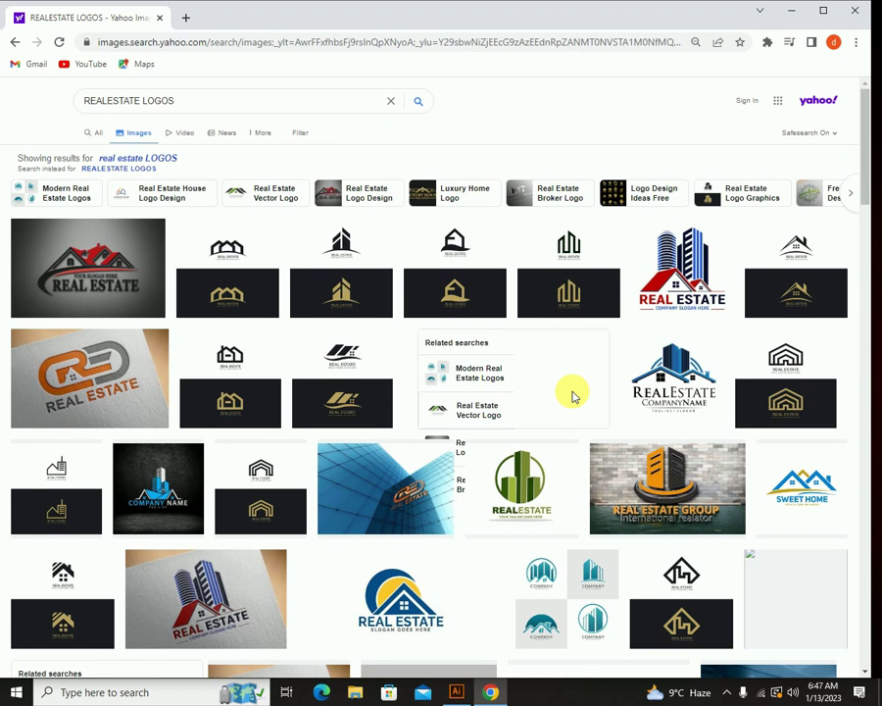
pyautogui.scroll(-3, 284, 421)
pyautogui.scroll(-1, 406, 408)
pyautogui.scroll(-1, 392, 407)
pyautogui.scroll(-1, 357, 451)
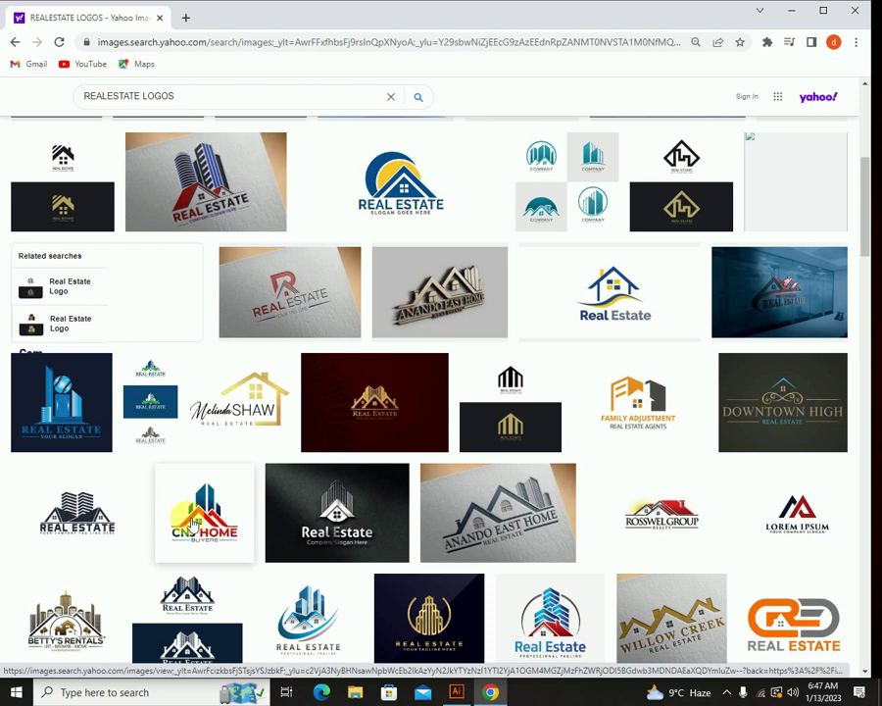
pyautogui.scroll(-1, 196, 519)
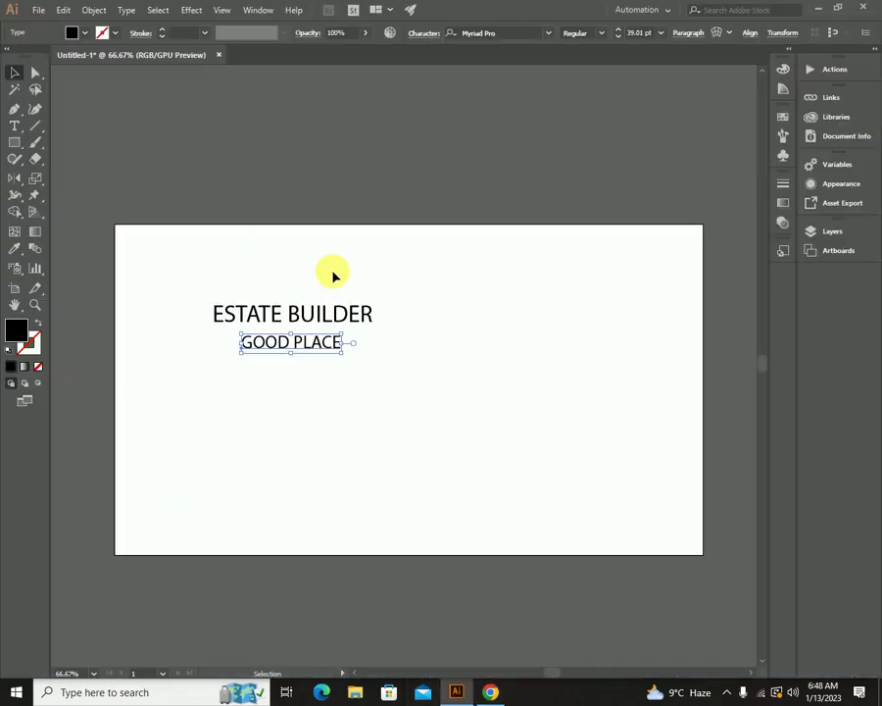
pyautogui.click(456, 692)
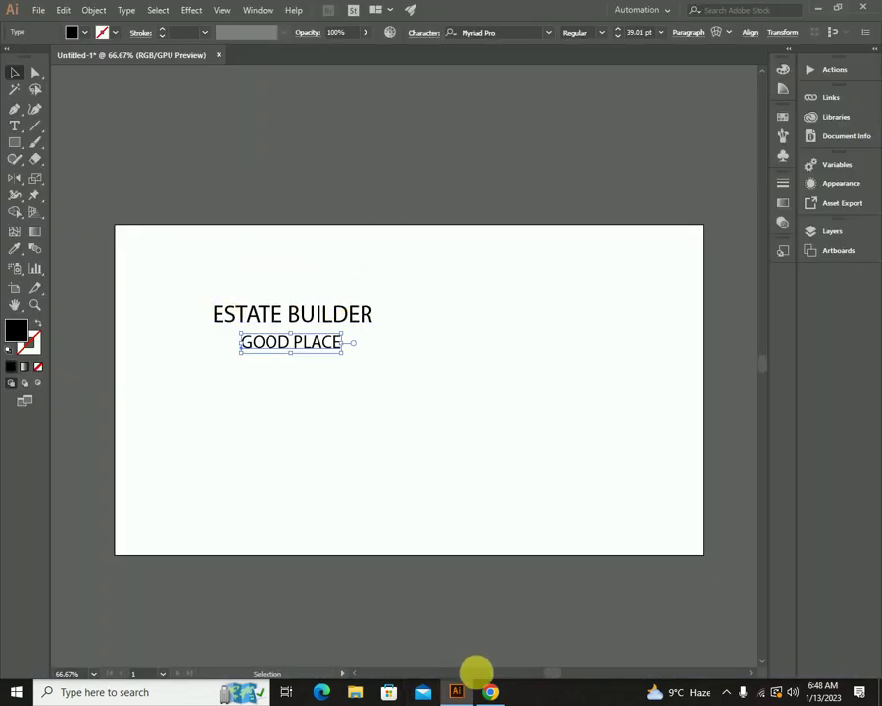
pyautogui.click(489, 691)
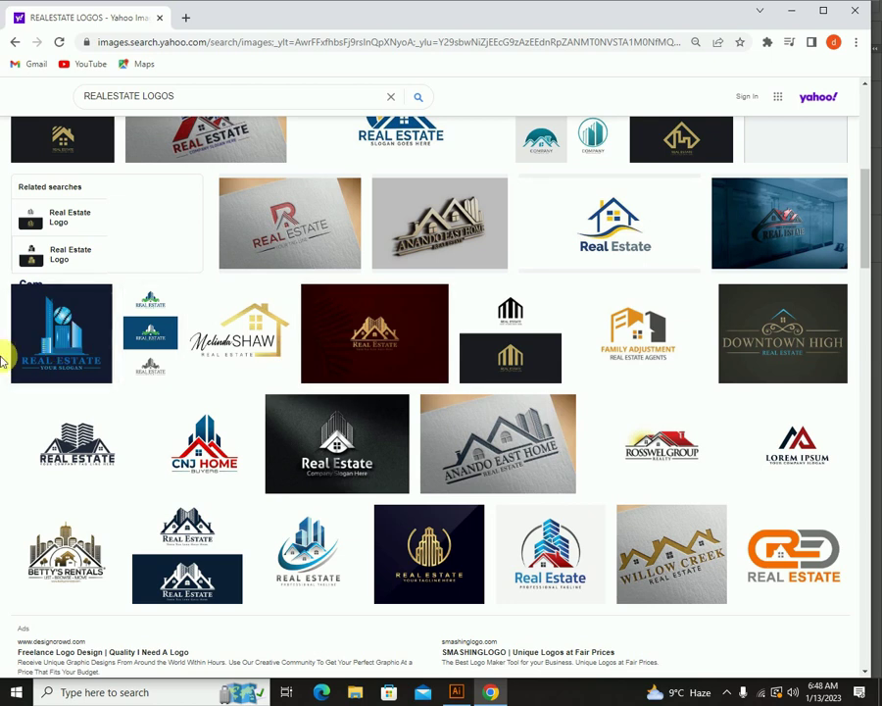
# Preview the Real Estate logo with blue towers and red roof, close it, and examine further logo results.
pyautogui.scroll(3, 302, 232)
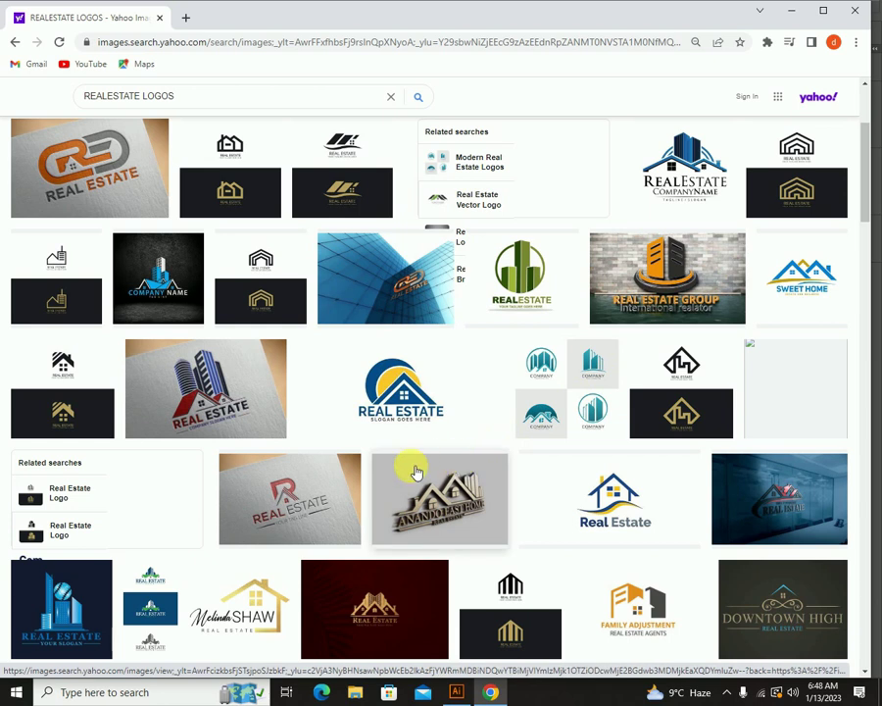
pyautogui.click(250, 382)
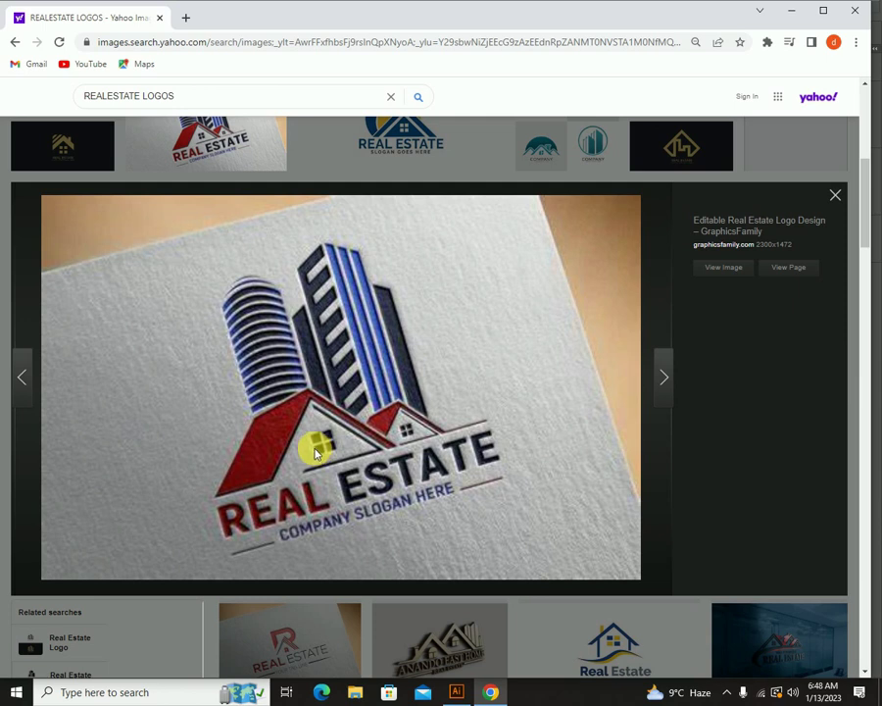
pyautogui.press('Escape')
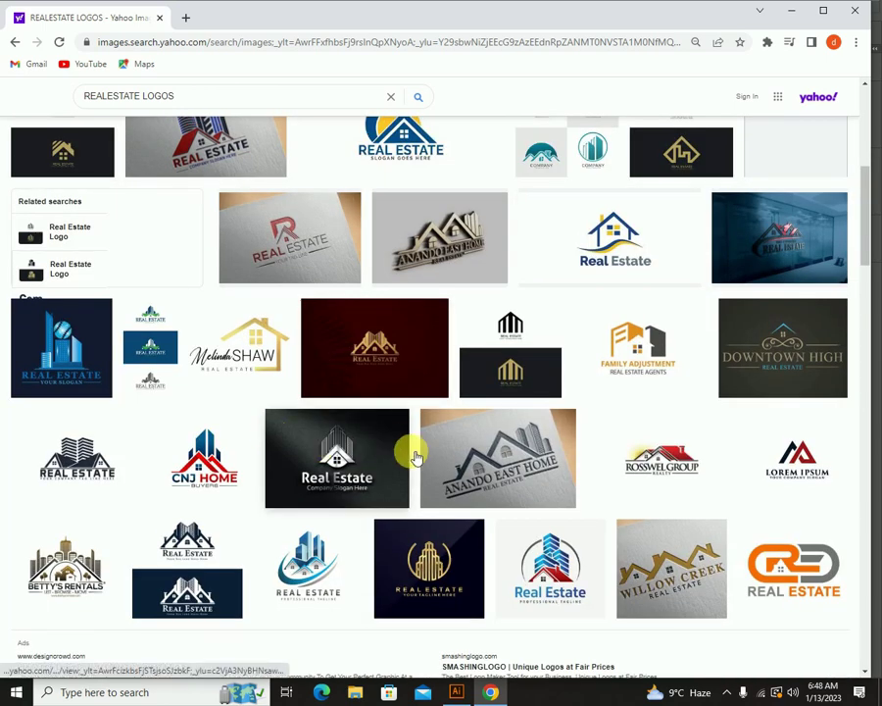
pyautogui.scroll(-3, 421, 470)
pyautogui.scroll(-4, 449, 500)
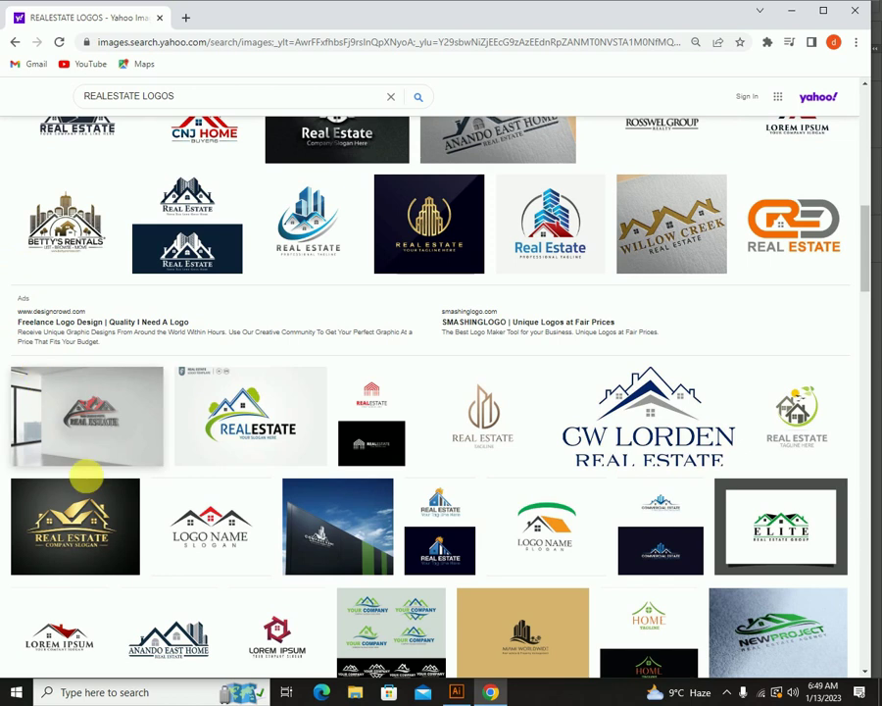
# Switch to Illustrator and place four small red squares in a two-by-two window pattern beside the text.
pyautogui.click(456, 692)
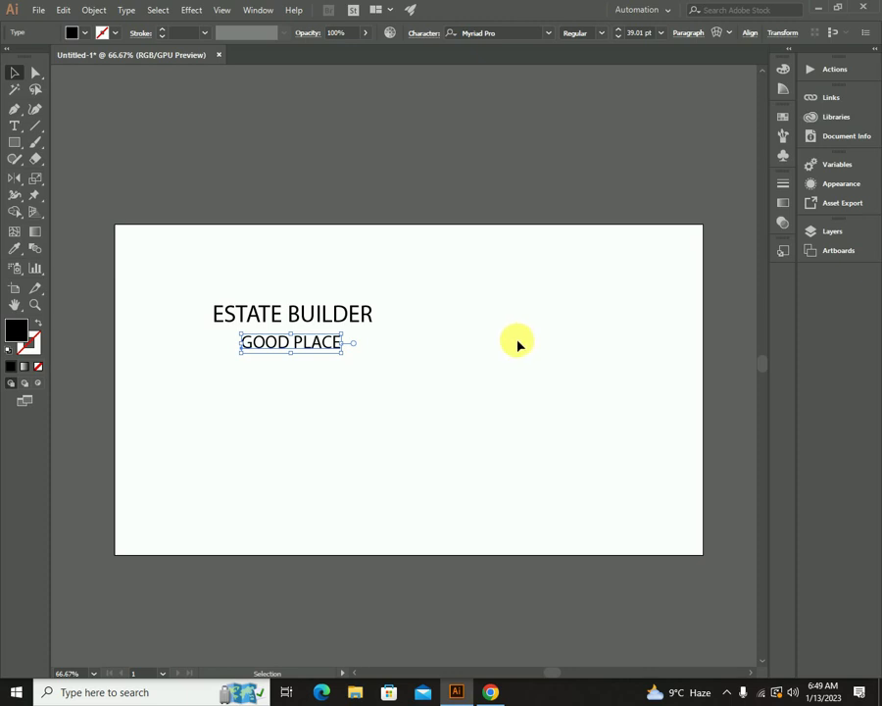
pyautogui.click(470, 312)
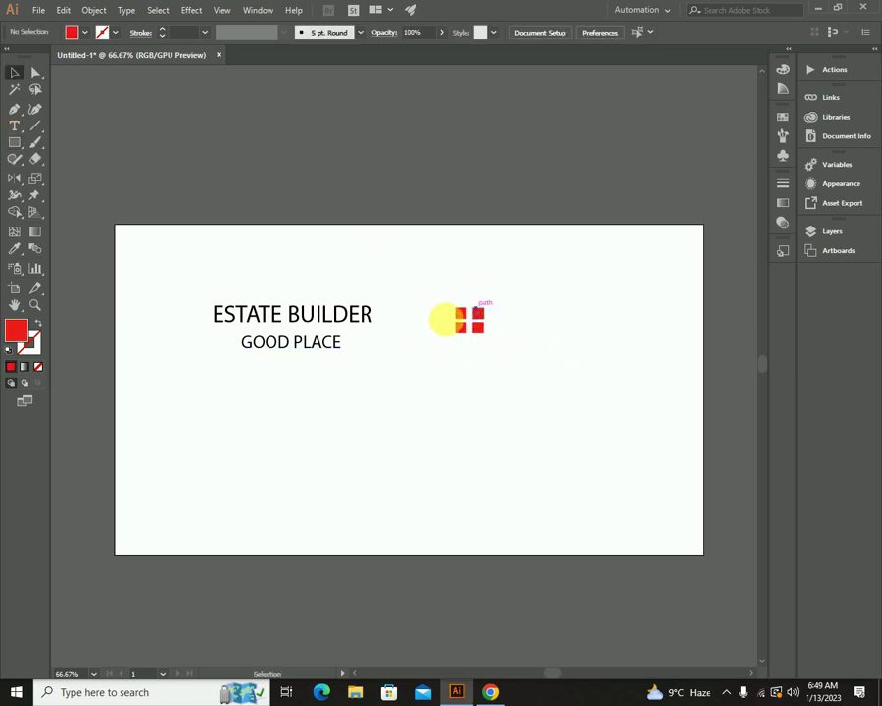
# Switch to Chrome and review the earlier real estate logo results again for reference.
pyautogui.click(490, 691)
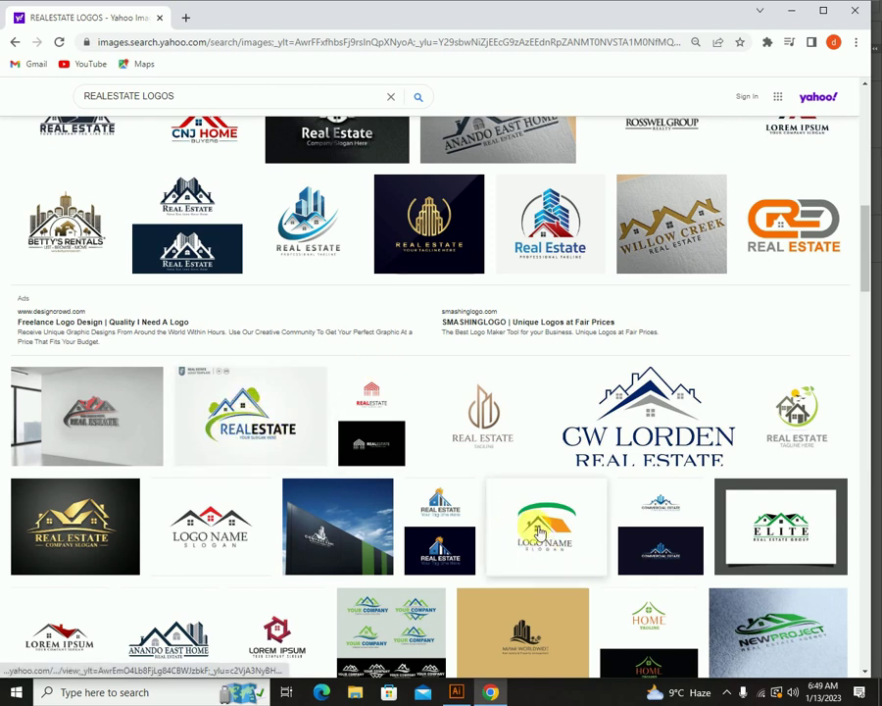
pyautogui.scroll(1, 512, 323)
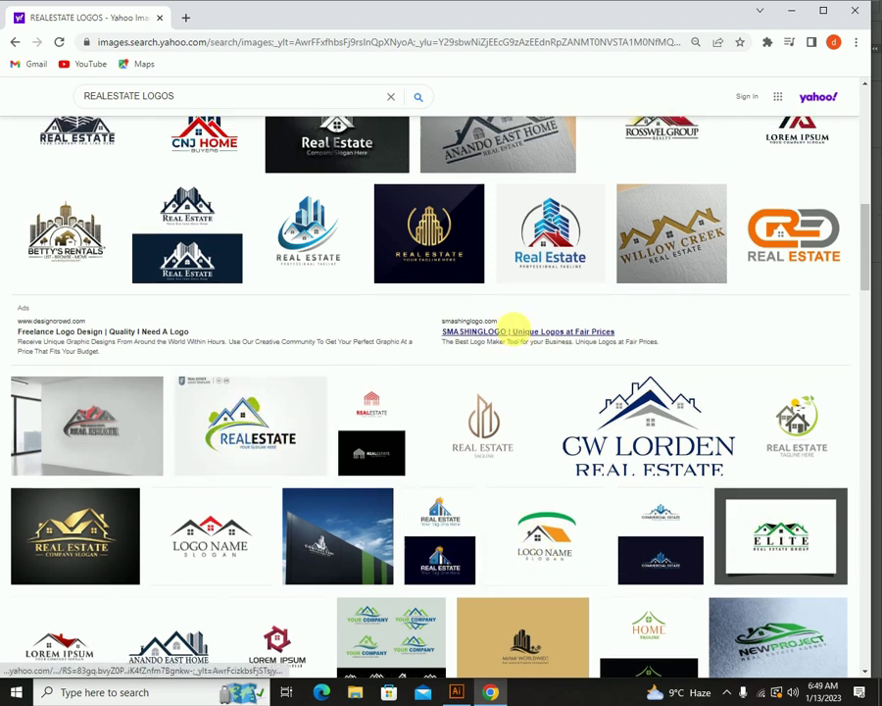
pyautogui.scroll(2, 512, 323)
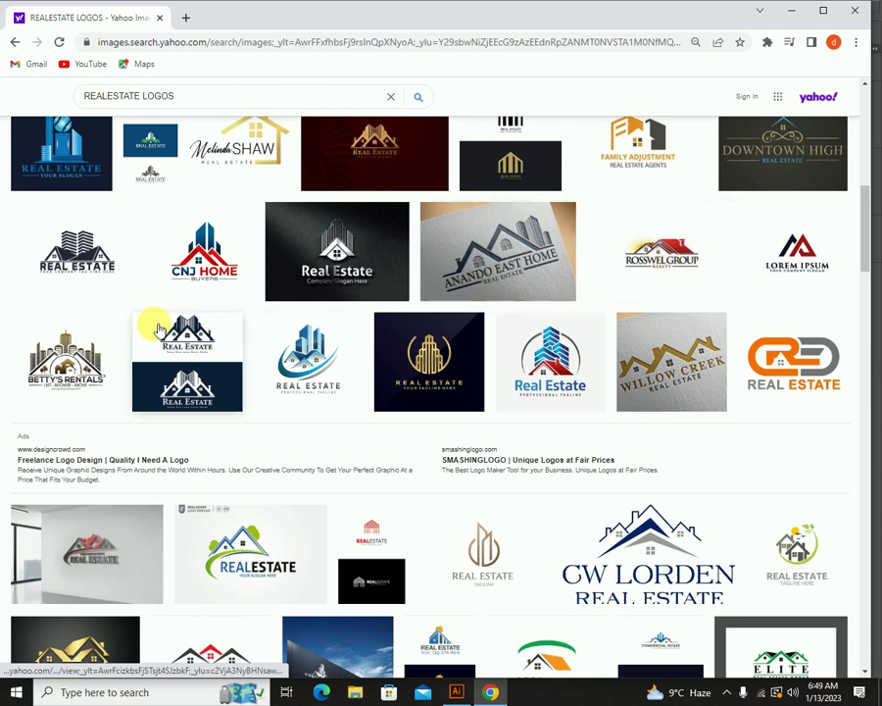
pyautogui.scroll(2, 157, 329)
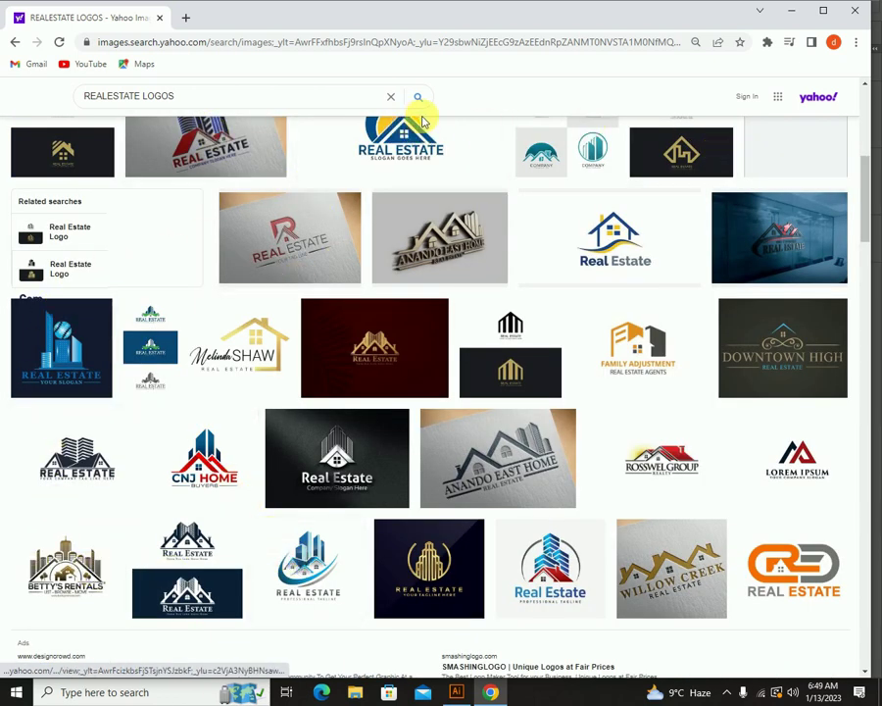
# Switch to Illustrator and round the outer corner of each of the four red squares to about 13.32 px.
pyautogui.click(454, 692)
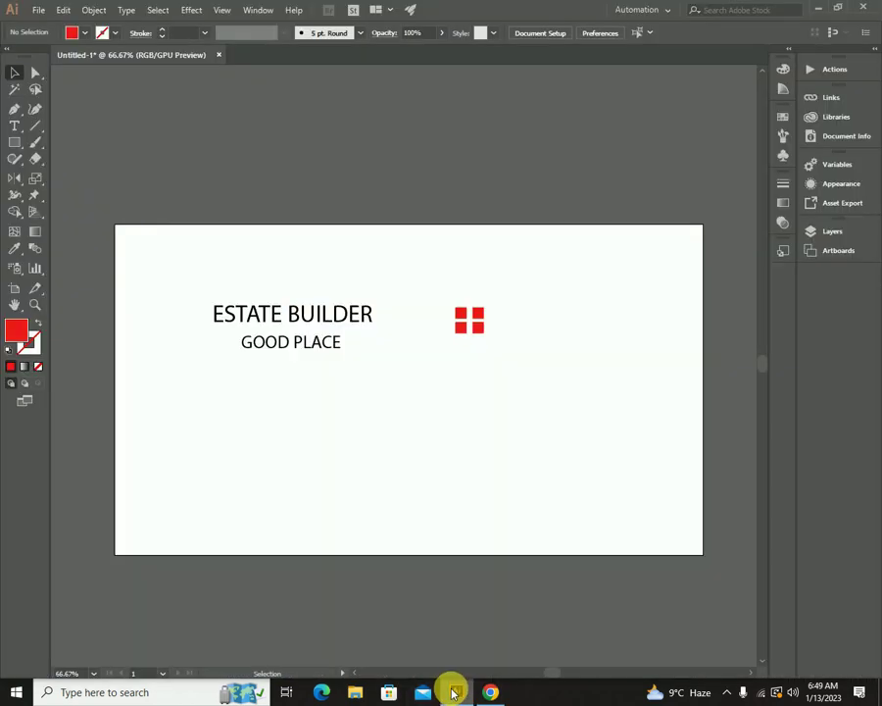
pyautogui.hotkey('ctrl', '1')
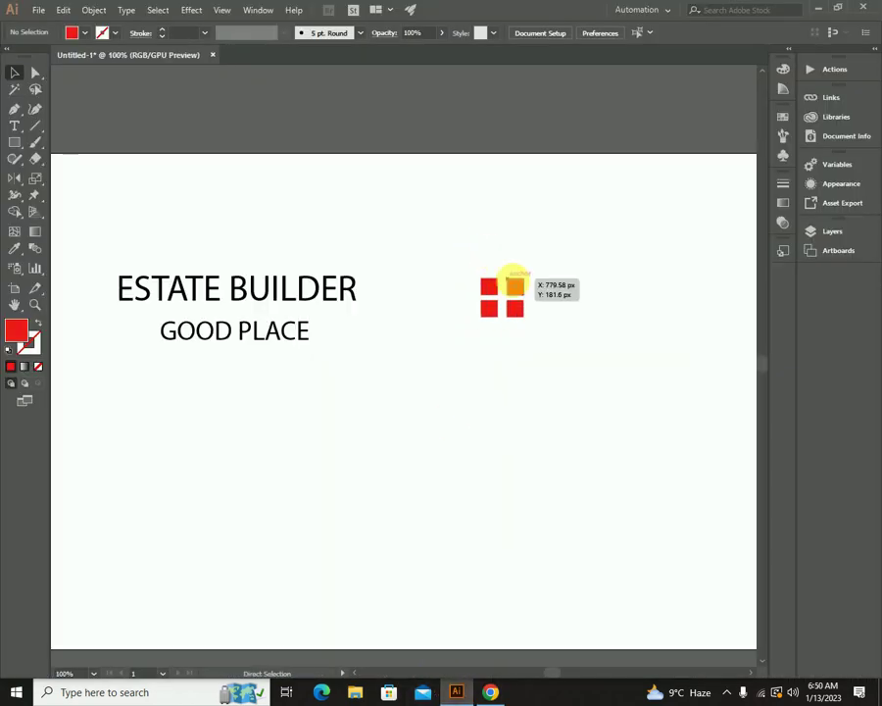
pyautogui.hotkey('ctrl', '+')
pyautogui.click(530, 247)
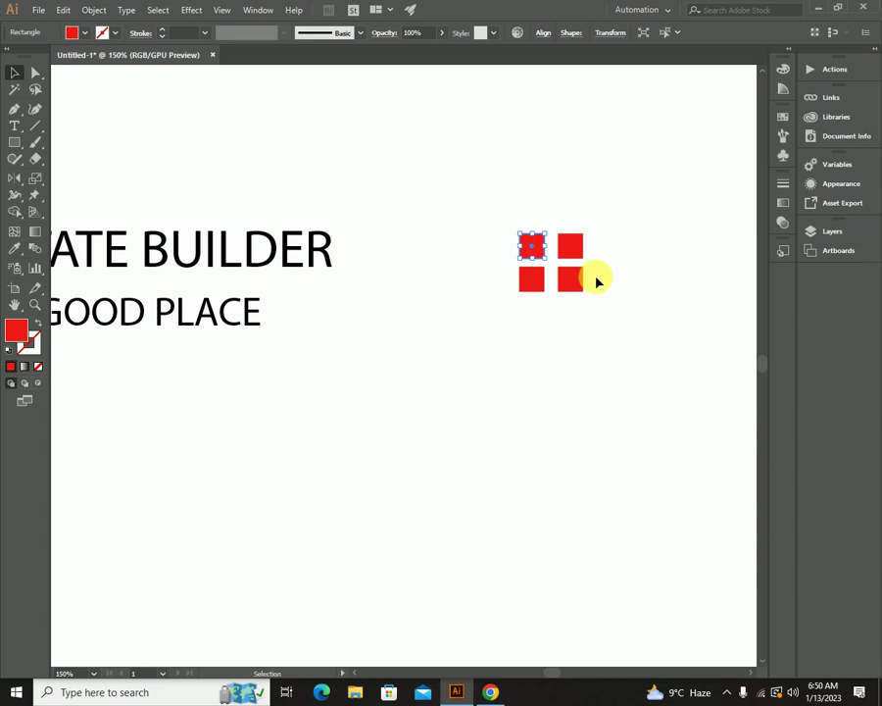
pyautogui.moveTo(608, 218); pyautogui.dragTo(505, 318)
pyautogui.click(40, 72)
pyautogui.click(522, 235)
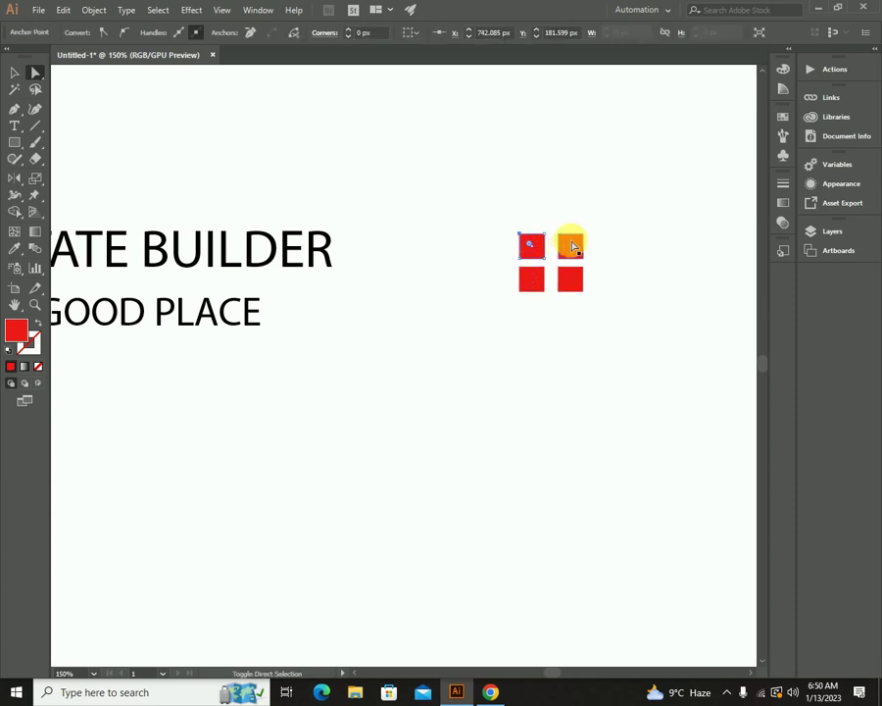
pyautogui.keyDown('shift'); pyautogui.click(584, 237); pyautogui.keyUp('shift')
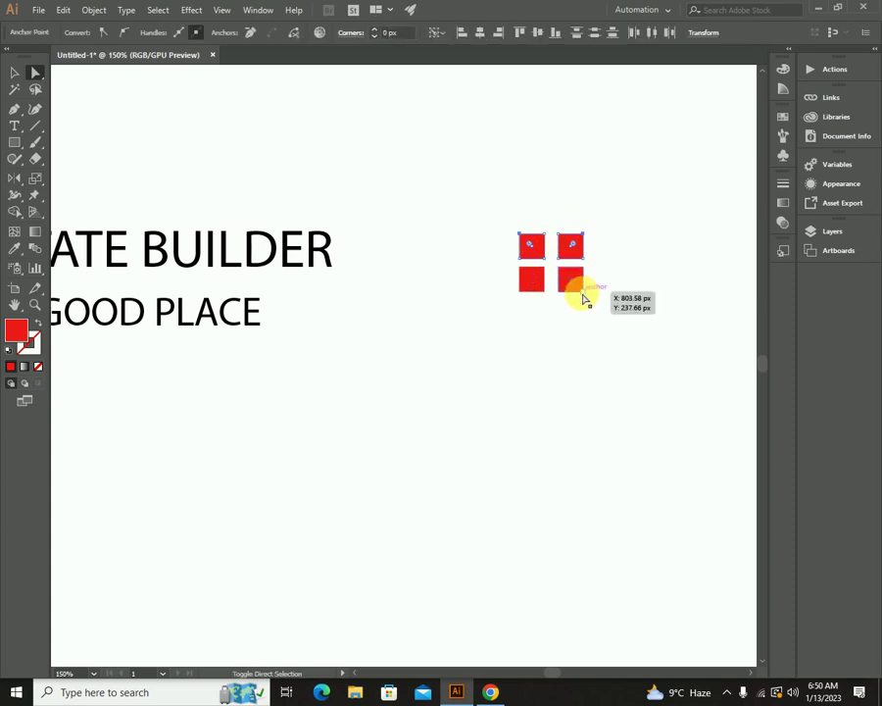
pyautogui.keyDown('shift'); pyautogui.click(583, 291); pyautogui.keyUp('shift')
pyautogui.keyDown('shift'); pyautogui.click(519, 291); pyautogui.keyUp('shift')
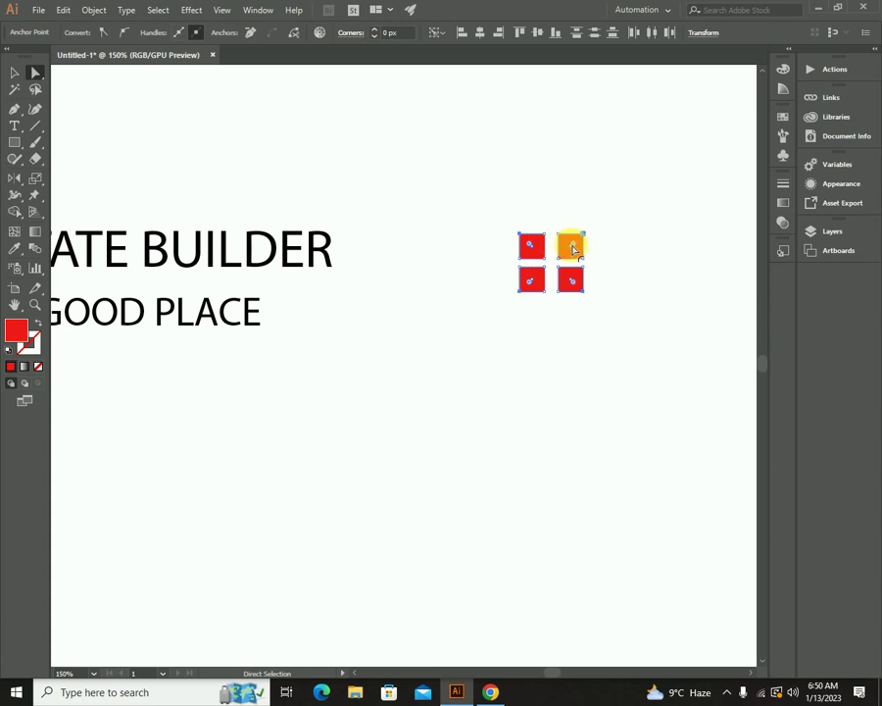
pyautogui.moveTo(573, 249); pyautogui.dragTo(575, 251)
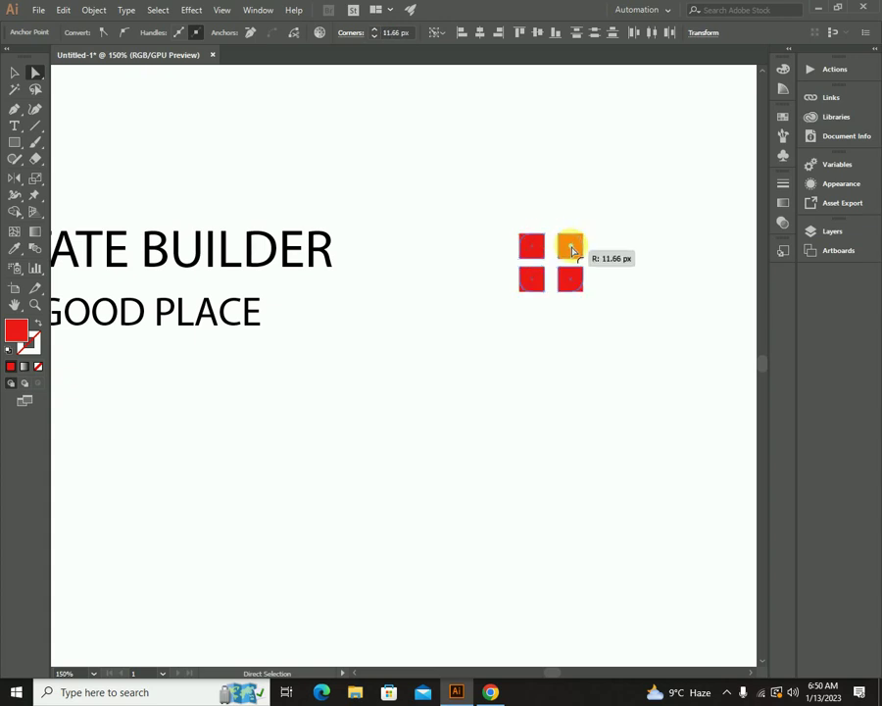
pyautogui.moveTo(570, 252); pyautogui.dragTo(571, 251)
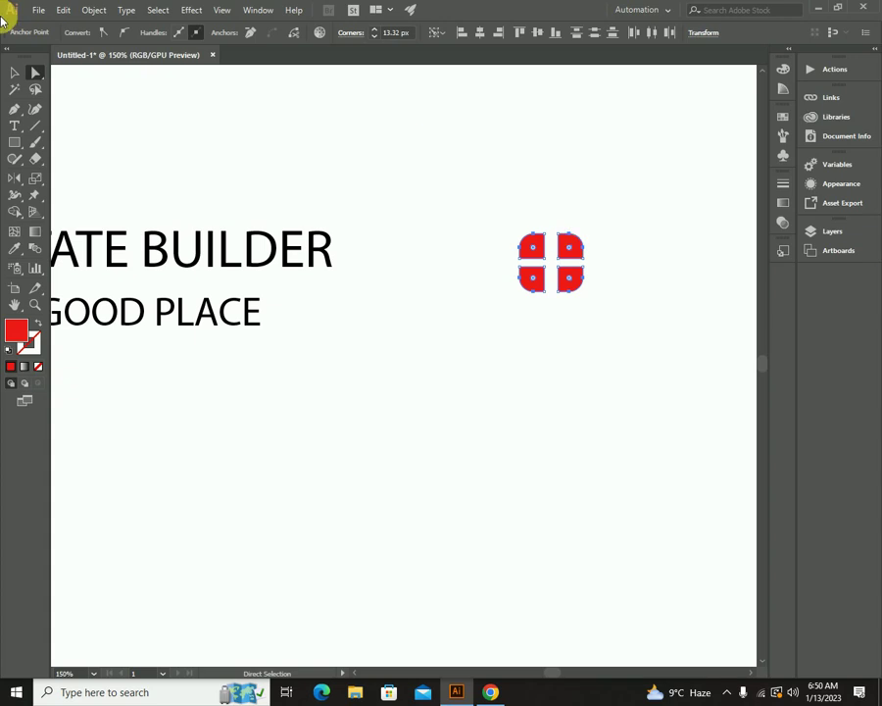
pyautogui.click(14, 73)
pyautogui.click(501, 207)
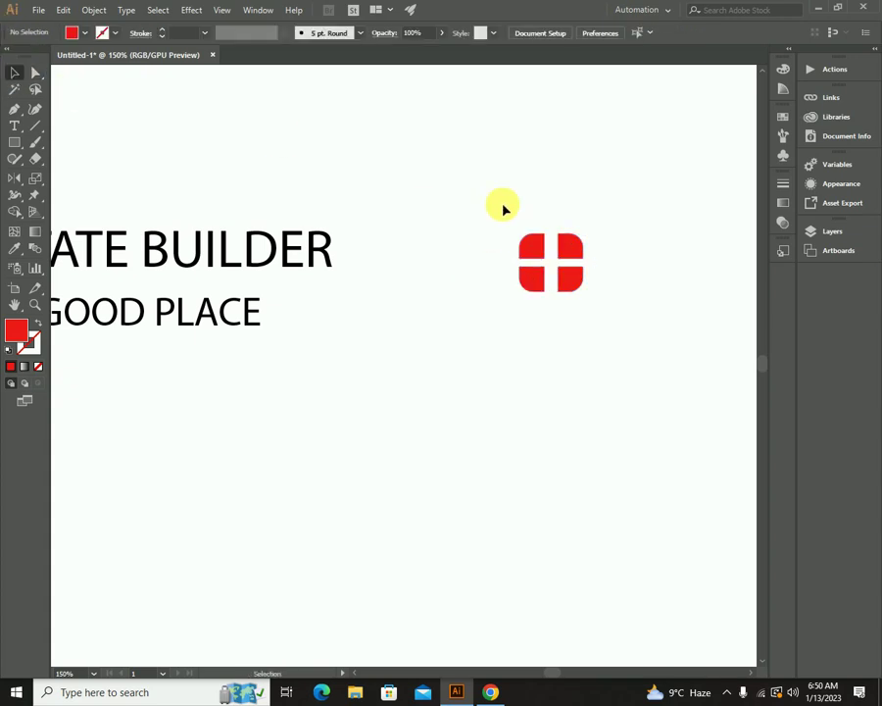
# Draw a circle with no fill and a 5 pt red stroke, diagonally below the window icon.
pyautogui.hotkey('ctrl', '-')
pyautogui.hotkey('ctrl', '-')
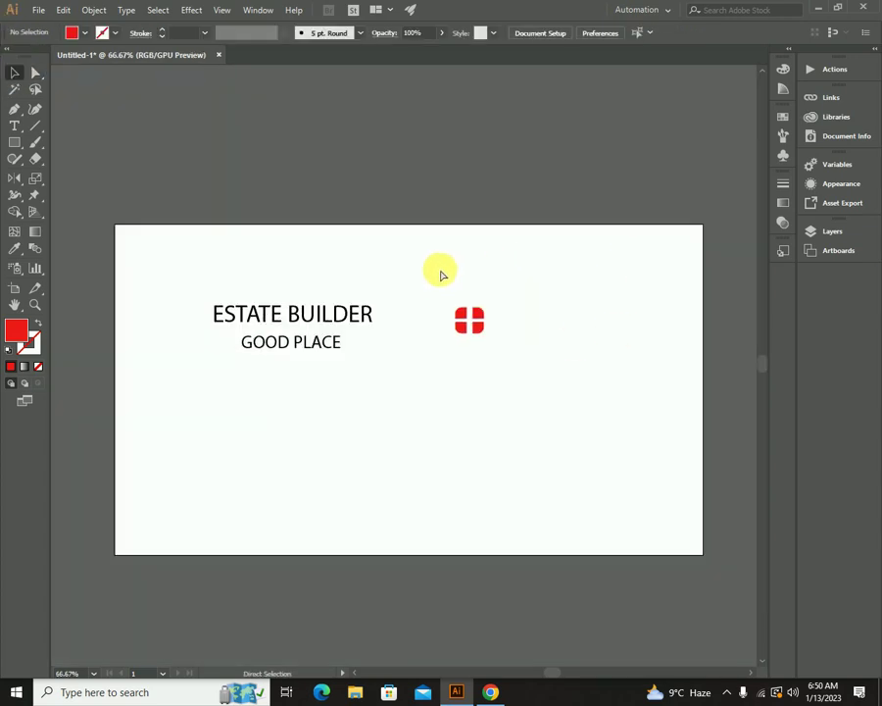
pyautogui.moveTo(15, 146); pyautogui.dragTo(79, 176)
pyautogui.moveTo(539, 321); pyautogui.dragTo(594, 428)
pyautogui.press('v')
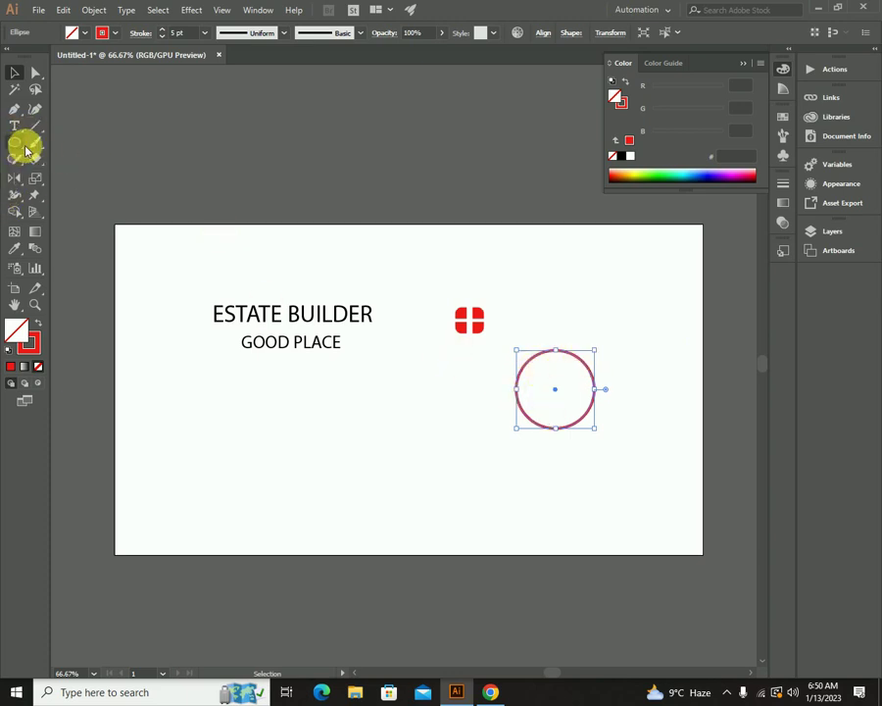
# Cut the circle's outline at two points near its top with the Scissors tool and delete the upper arc.
pyautogui.moveTo(35, 157)
pyautogui.mouseDown()
pyautogui.moveTo(65, 158)
pyautogui.moveTo(91, 175)
pyautogui.mouseUp()
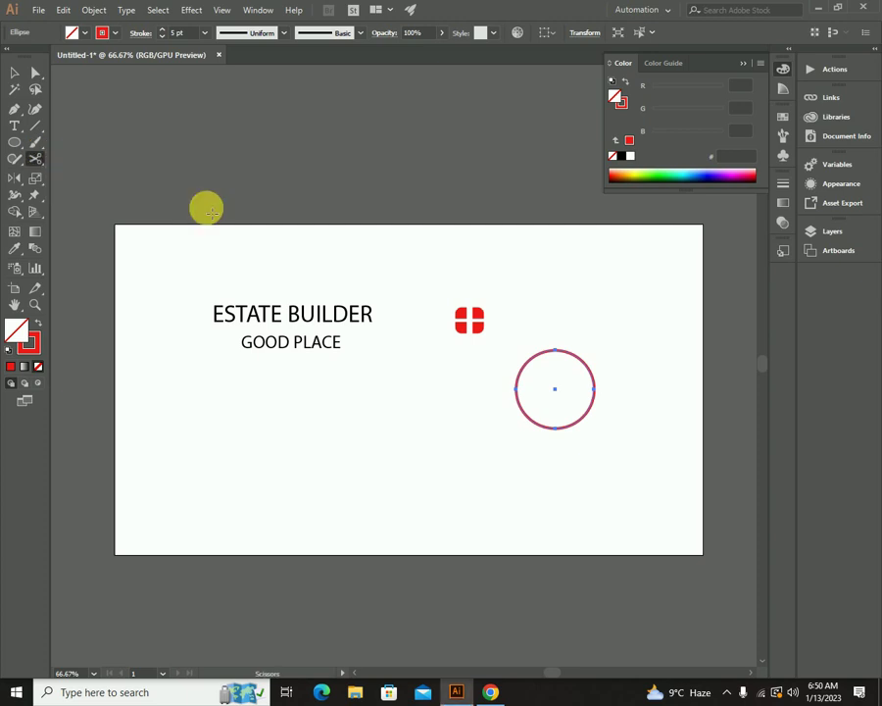
pyautogui.click(545, 364)
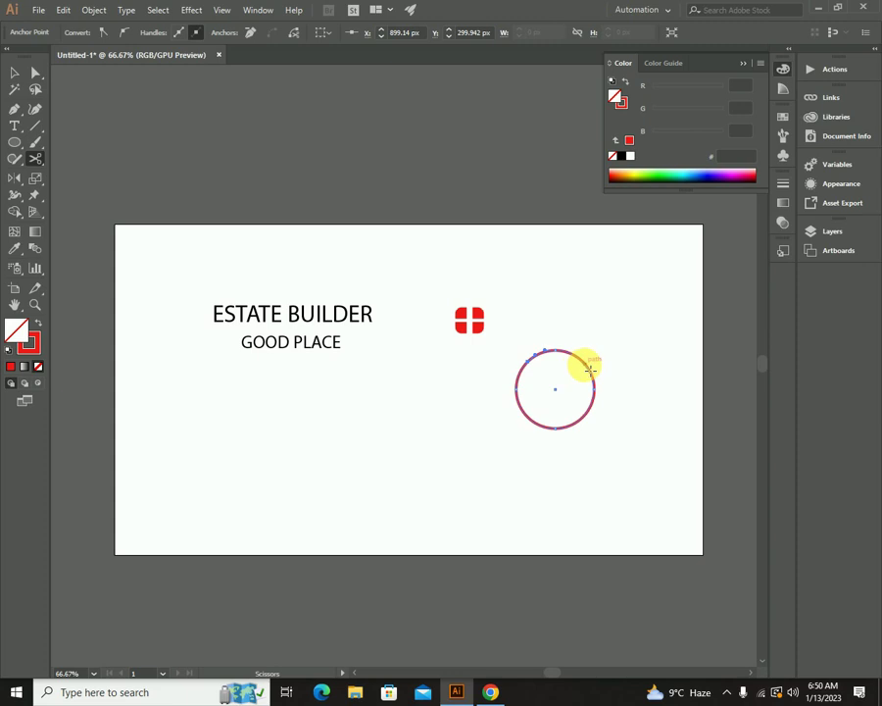
pyautogui.click(15, 72)
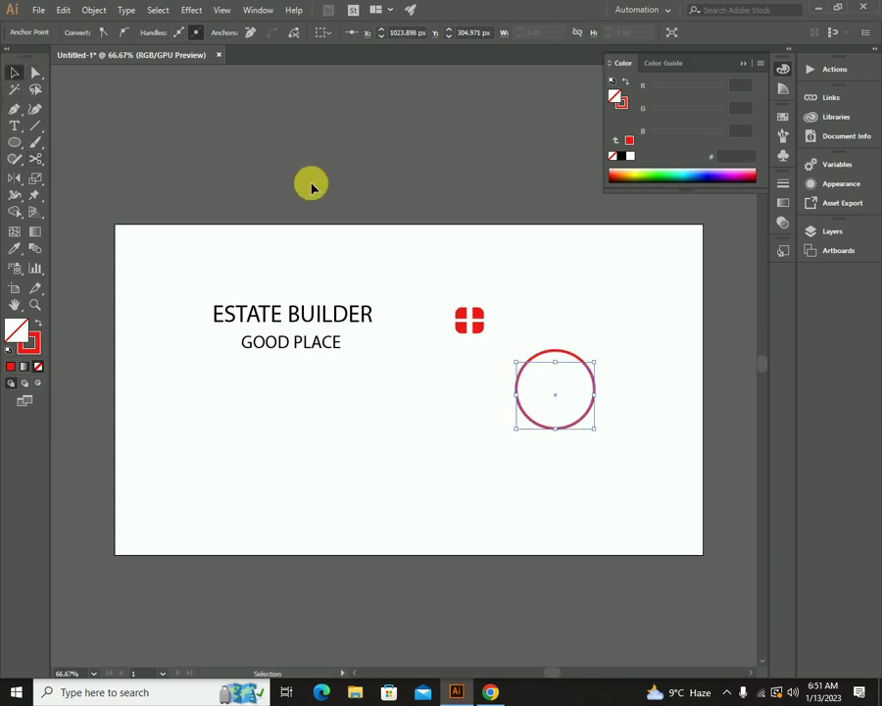
pyautogui.click(235, 130)
pyautogui.moveTo(555, 350); pyautogui.dragTo(550, 304)
pyautogui.press('Delete')
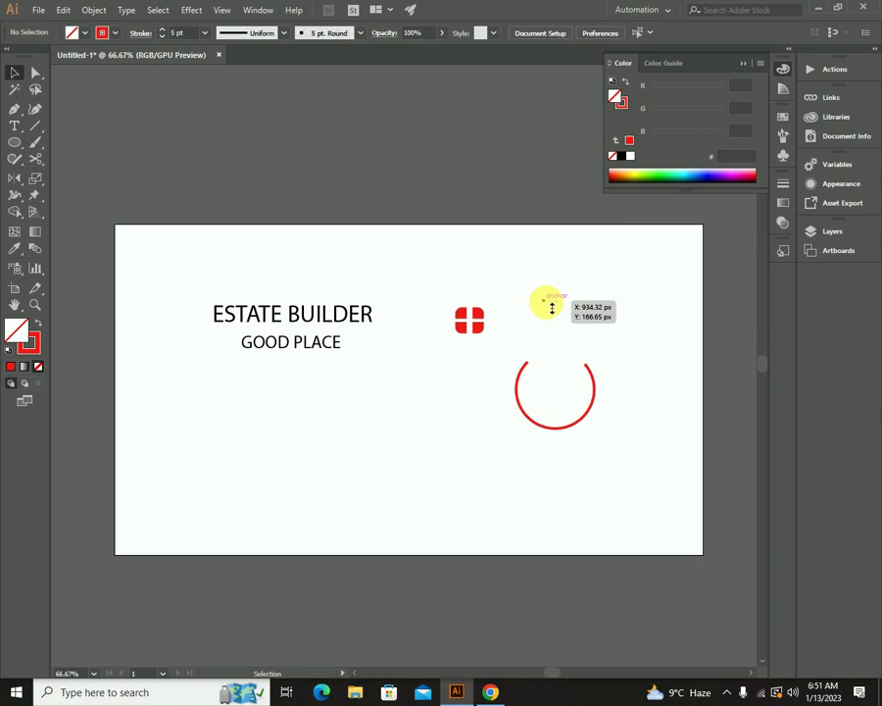
# Move the open circle below the window icon and centre the window icon inside it.
pyautogui.click(15, 74)
pyautogui.moveTo(520, 407); pyautogui.dragTo(438, 414)
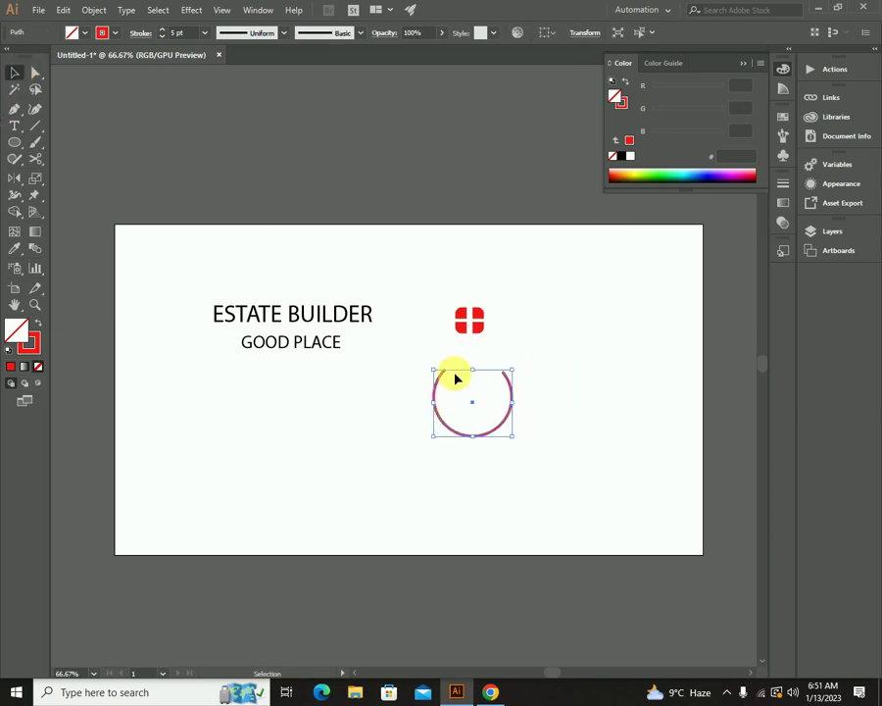
pyautogui.click(473, 325)
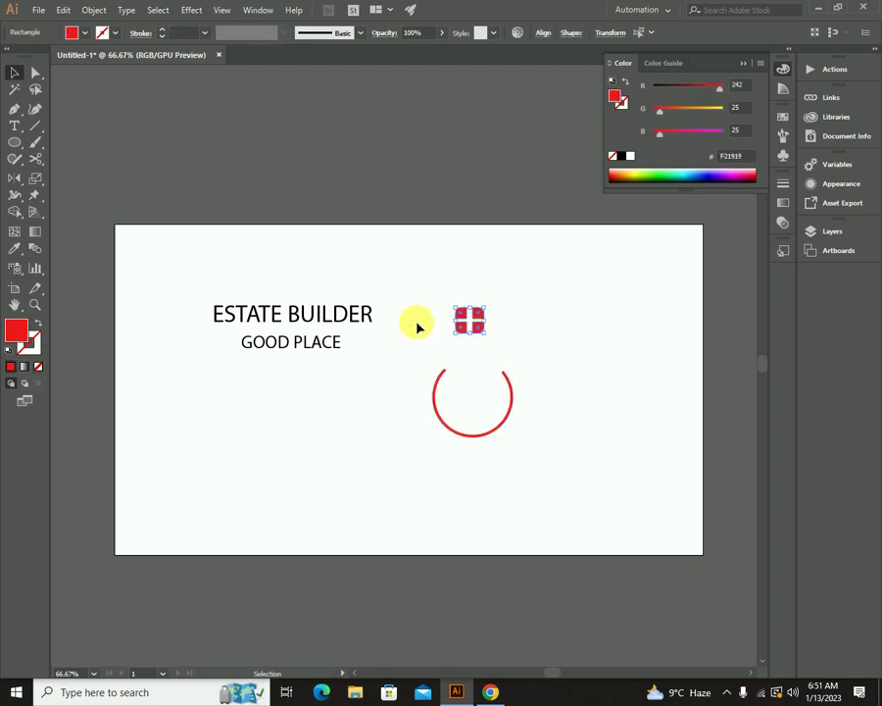
pyautogui.press('v')
pyautogui.moveTo(446, 323); pyautogui.dragTo(477, 402)
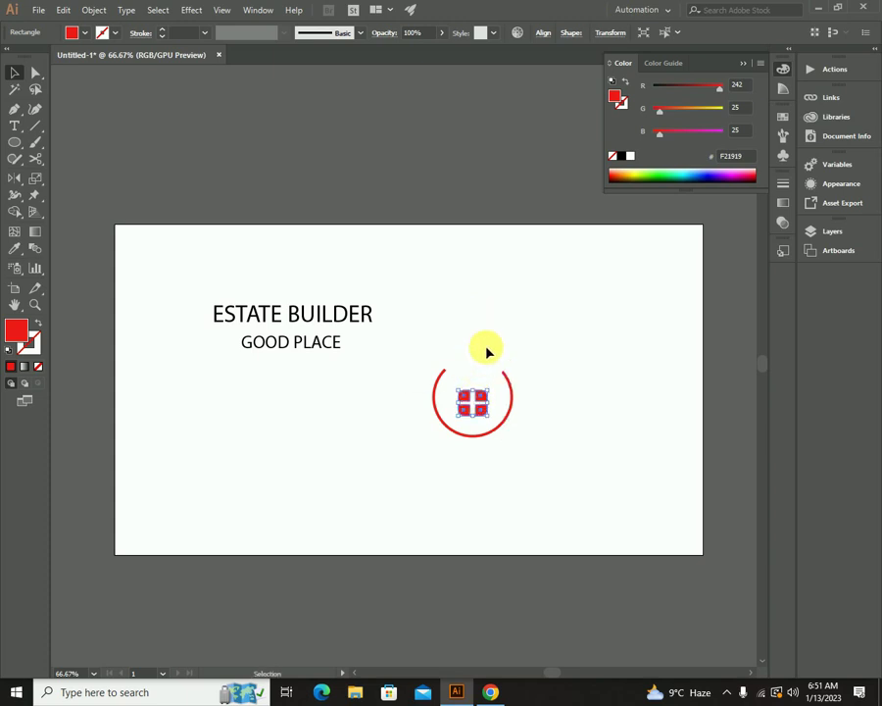
pyautogui.keyDown('shift'); pyautogui.click(507, 383); pyautogui.keyUp('shift')
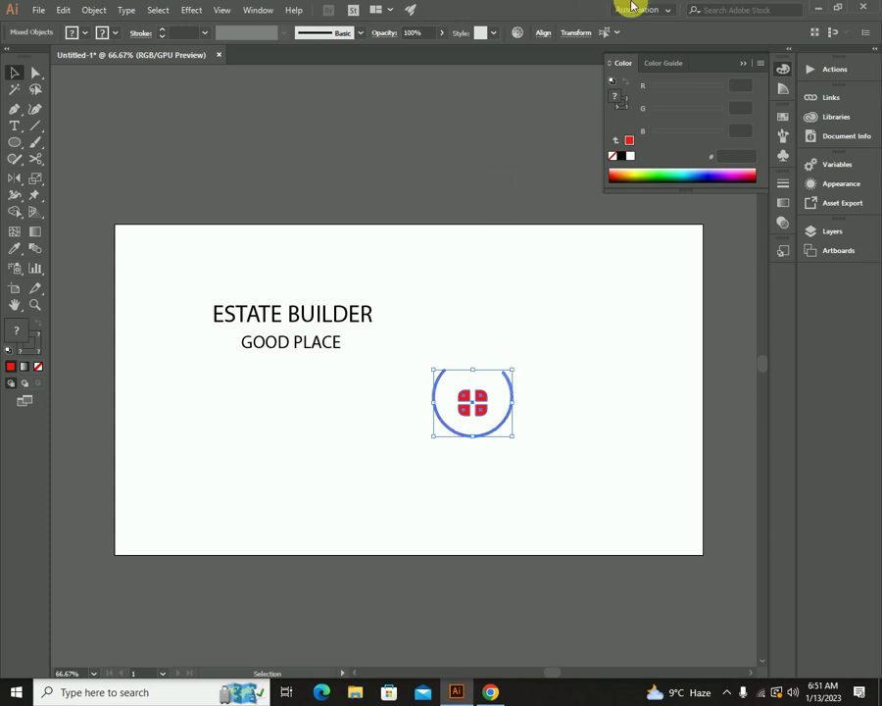
pyautogui.click(543, 33)
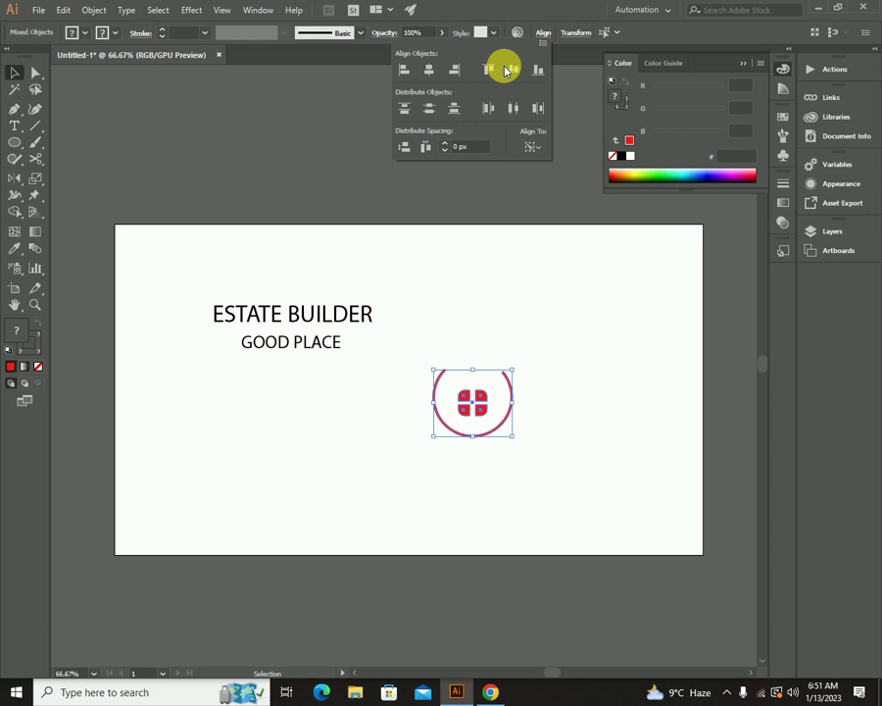
pyautogui.click(580, 385)
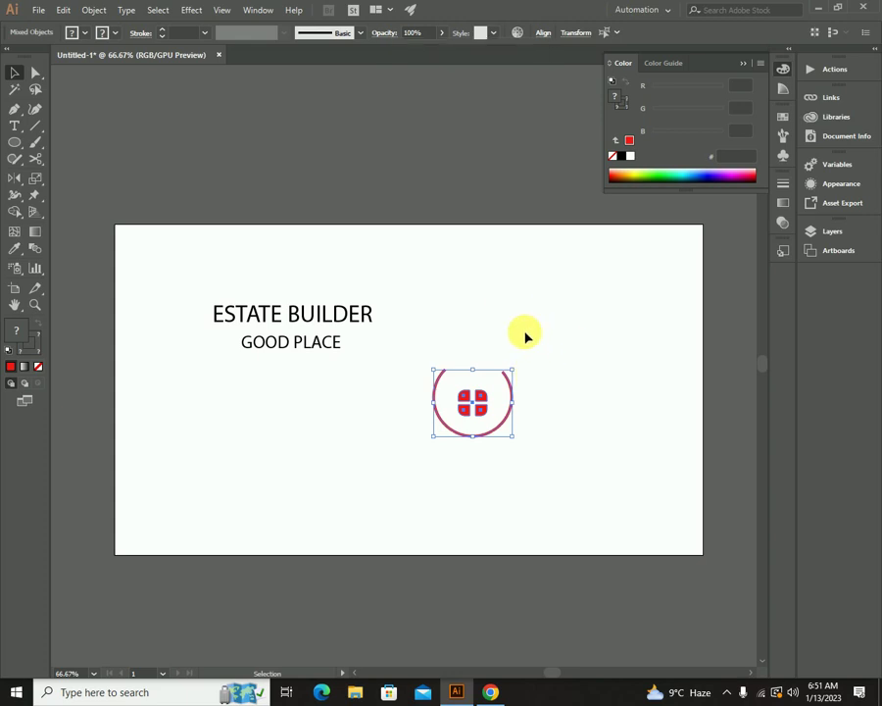
pyautogui.click(488, 329)
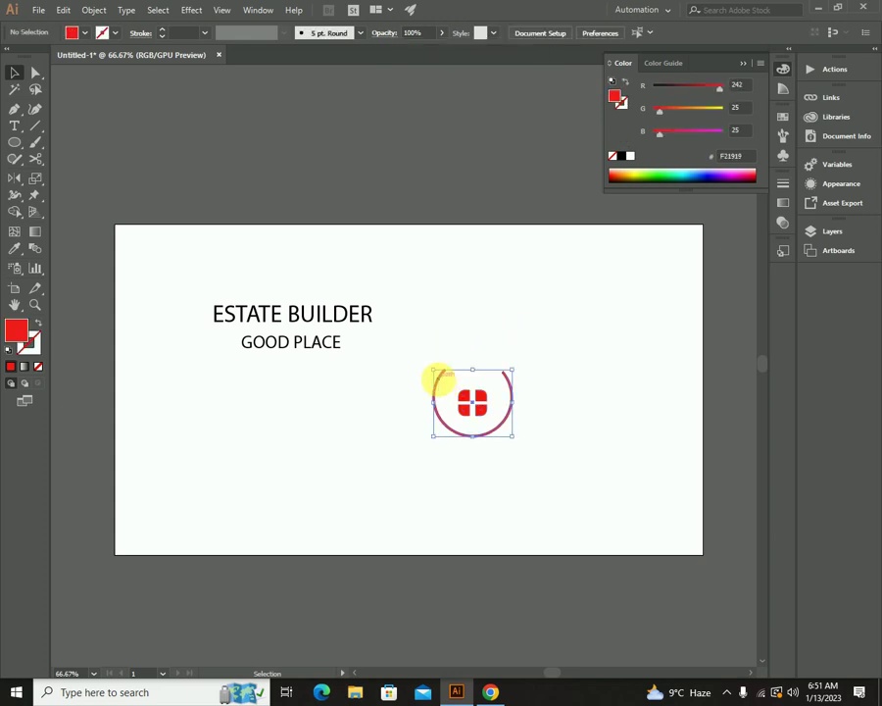
# Give the open circle's 5 pt stroke round caps and round corner joins.
pyautogui.click(438, 379)
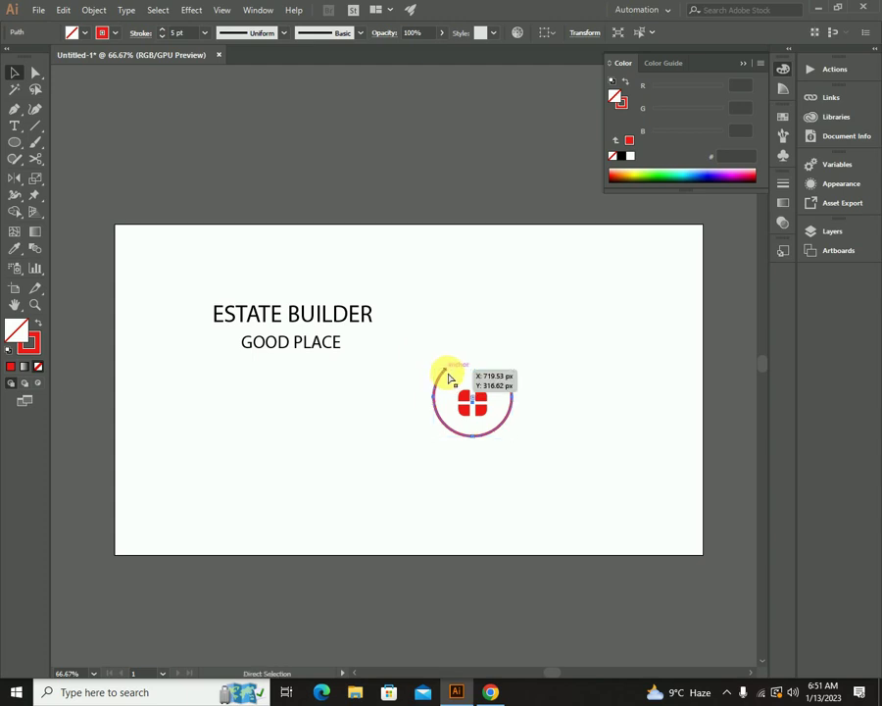
pyautogui.hotkey('ctrl', '+')
pyautogui.hotkey('ctrl', '+')
pyautogui.hotkey('ctrl', '+')
pyautogui.click(526, 239)
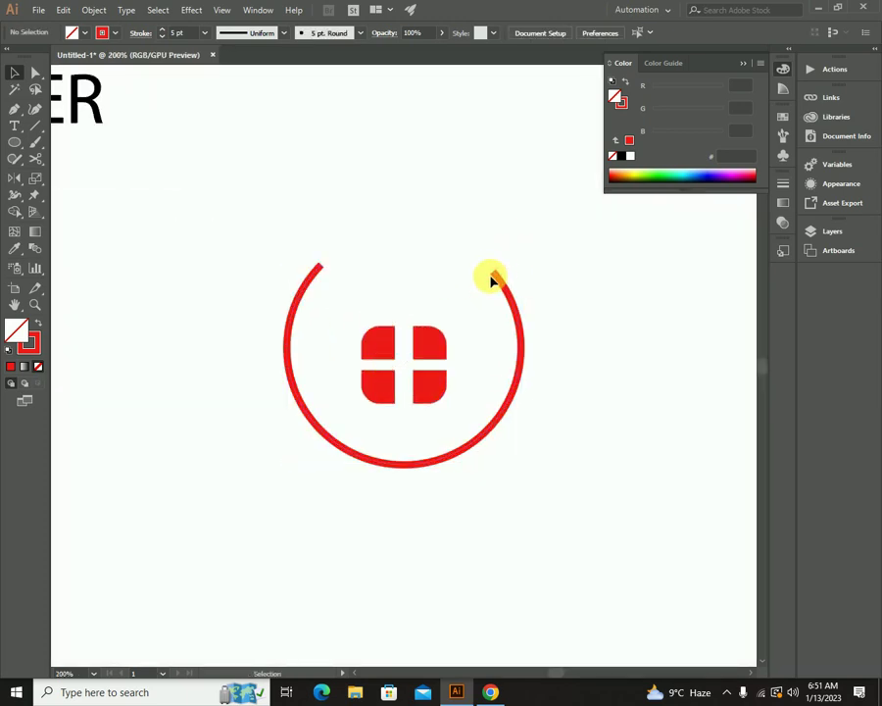
pyautogui.moveTo(503, 273); pyautogui.dragTo(318, 275)
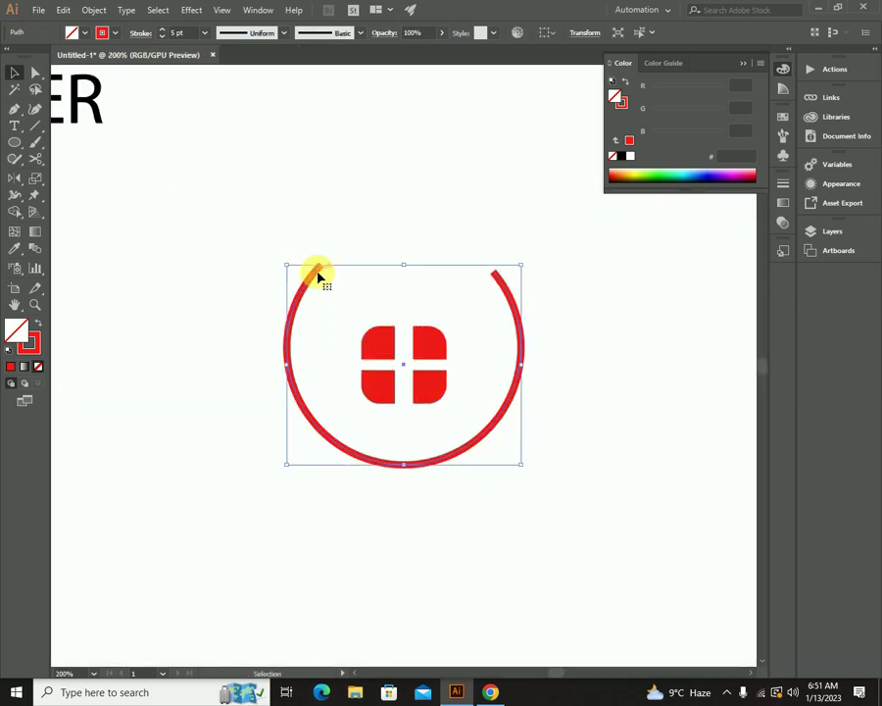
pyautogui.click(143, 32)
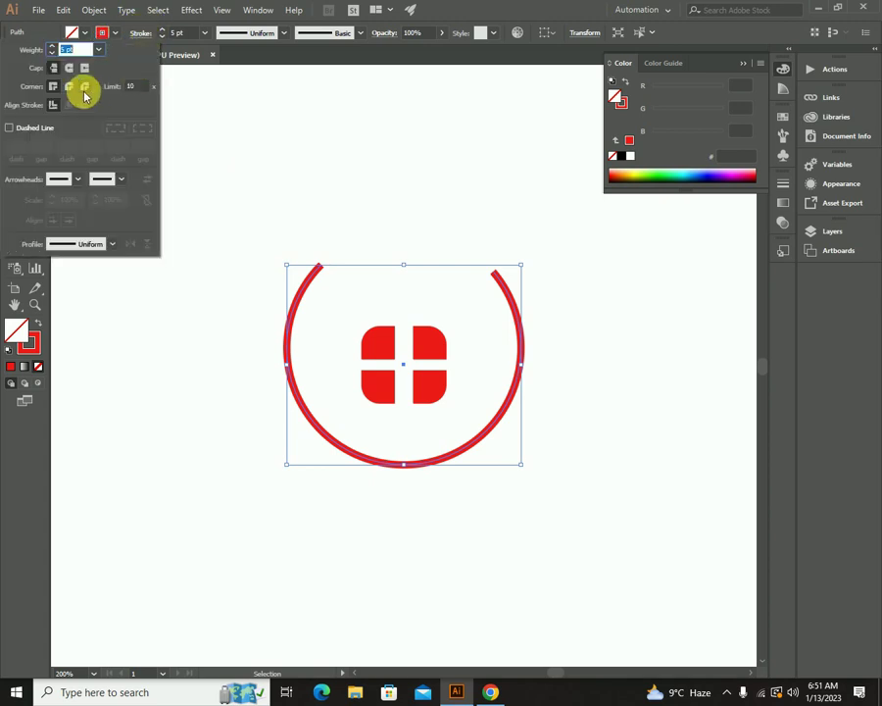
pyautogui.click(68, 86)
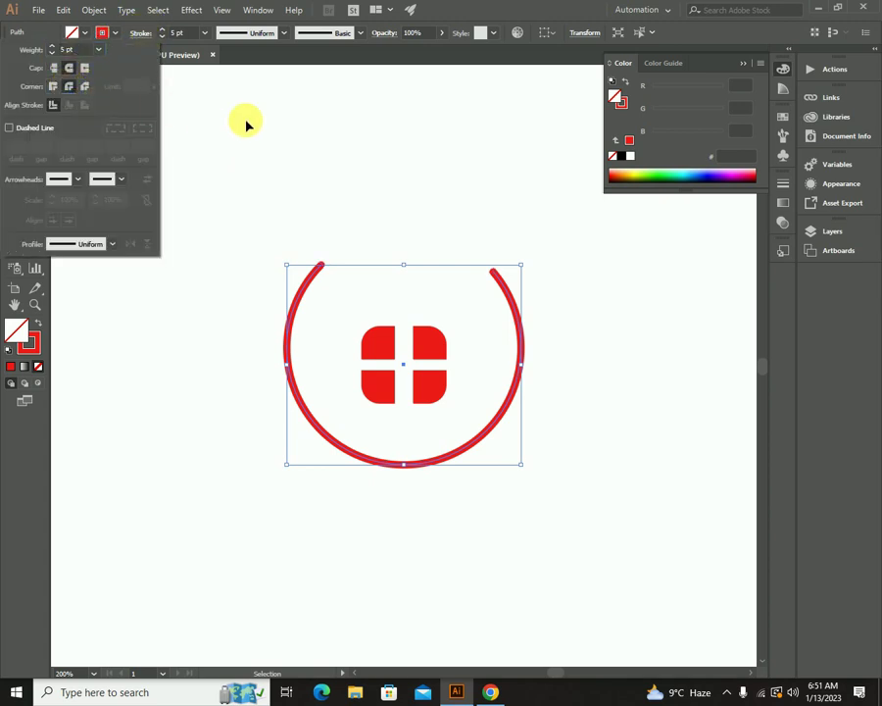
pyautogui.click(14, 72)
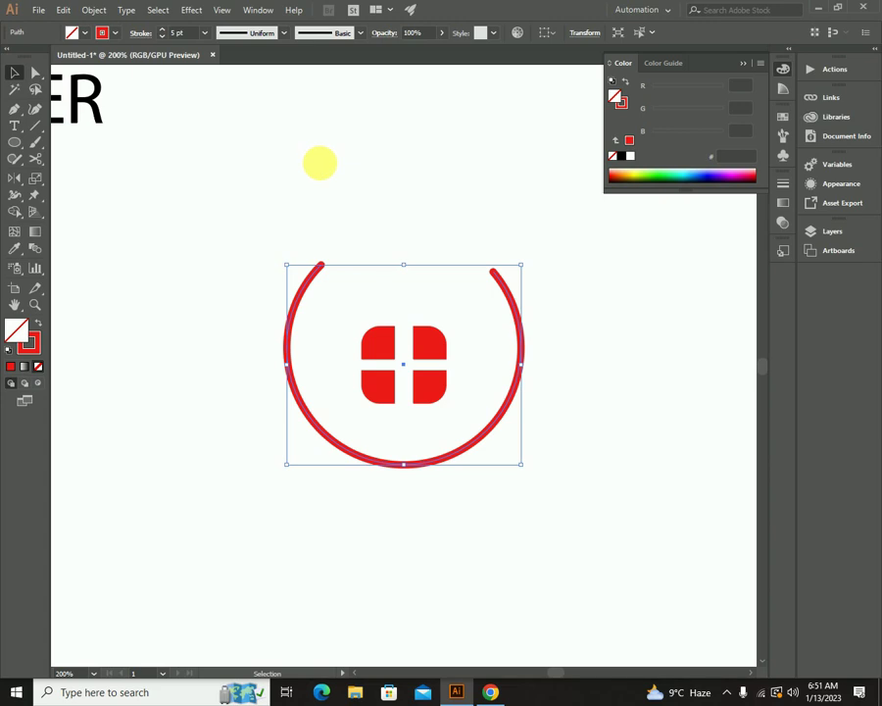
pyautogui.click(320, 165)
pyautogui.hotkey('ctrl', '-')
pyautogui.hotkey('ctrl', '-')
pyautogui.hotkey('ctrl', '-')
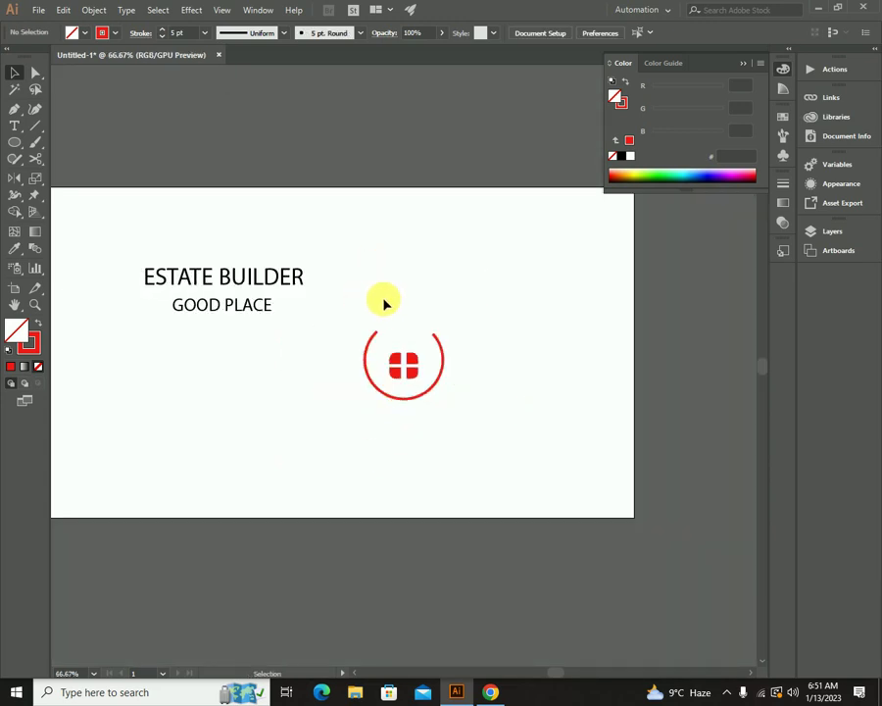
# Move the open circle and window icon together to the right of the ESTATE BUILDER text.
pyautogui.hotkey('ctrl', '+')
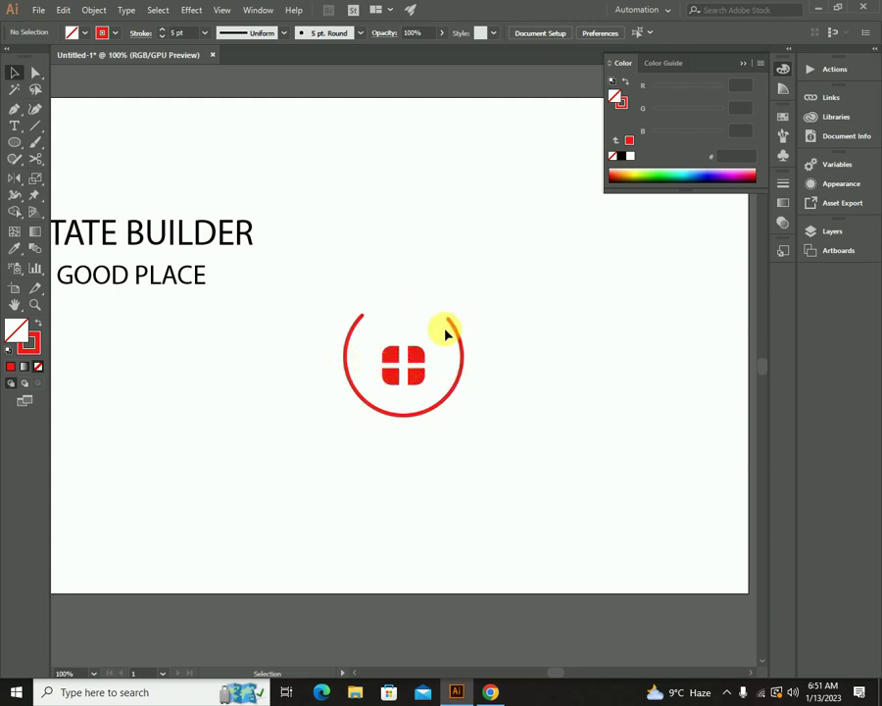
pyautogui.hotkey('ctrl', '-')
pyautogui.hotkey('ctrl', '-')
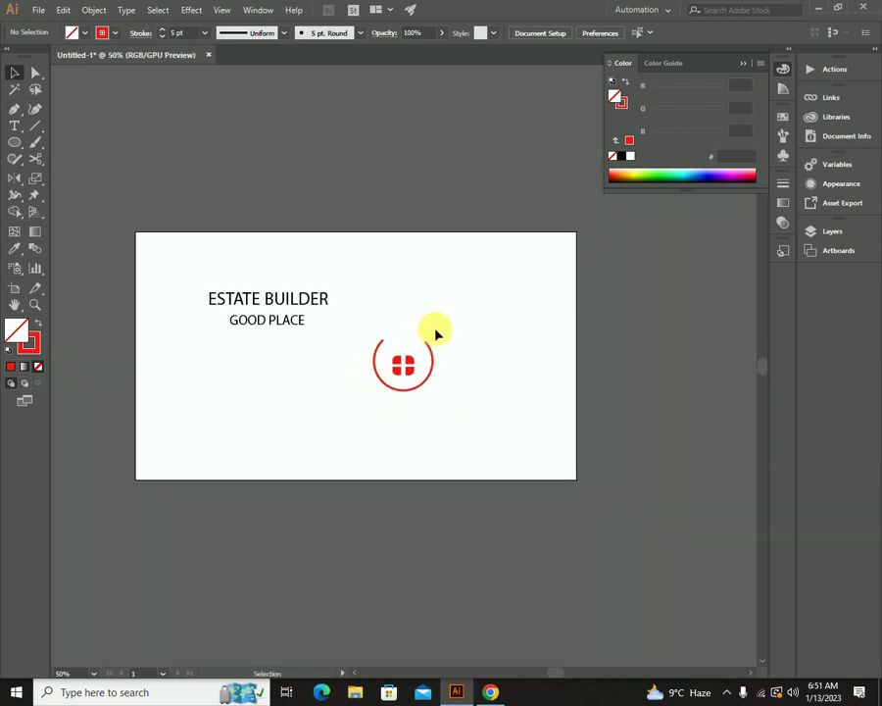
pyautogui.moveTo(454, 326); pyautogui.dragTo(440, 494)
pyautogui.click(499, 443)
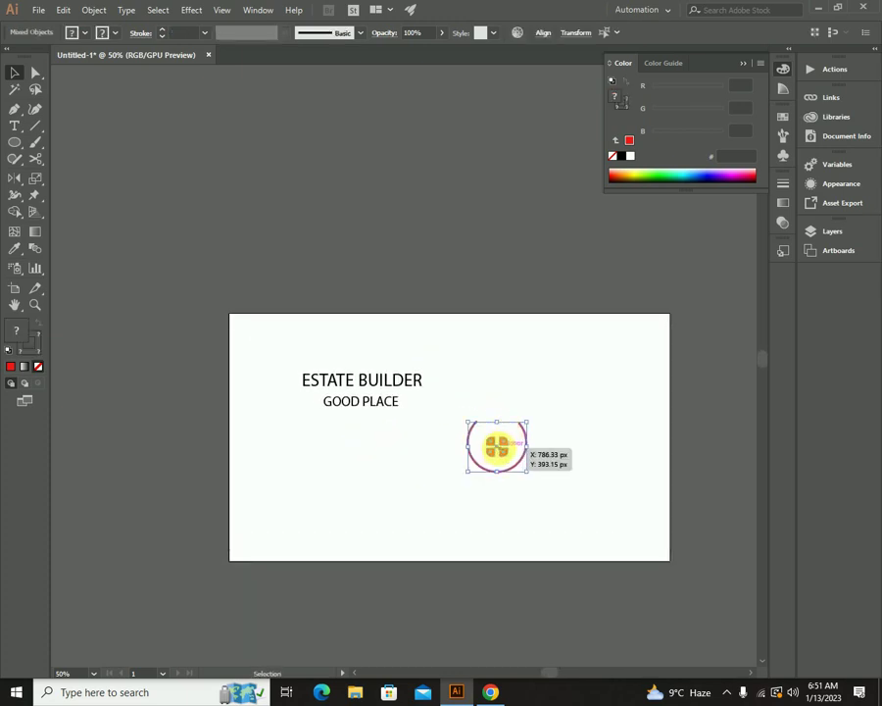
pyautogui.moveTo(500, 451); pyautogui.dragTo(517, 381)
pyautogui.click(493, 441)
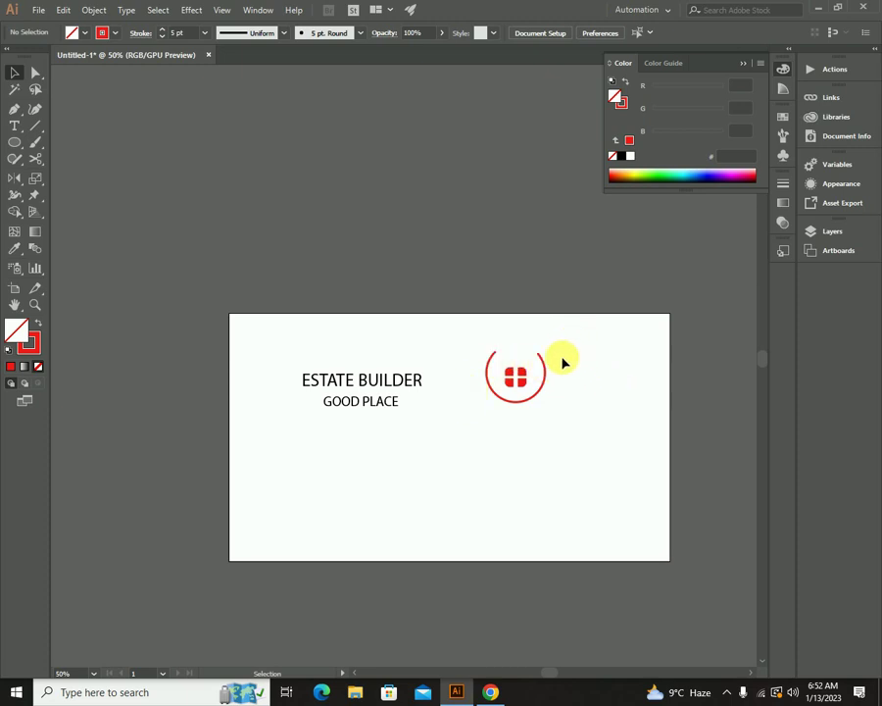
# Scale the open circle down proportionally about its centre so it fits more tightly around the window icon.
pyautogui.click(540, 393)
pyautogui.moveTo(550, 408); pyautogui.dragTo(536, 400)
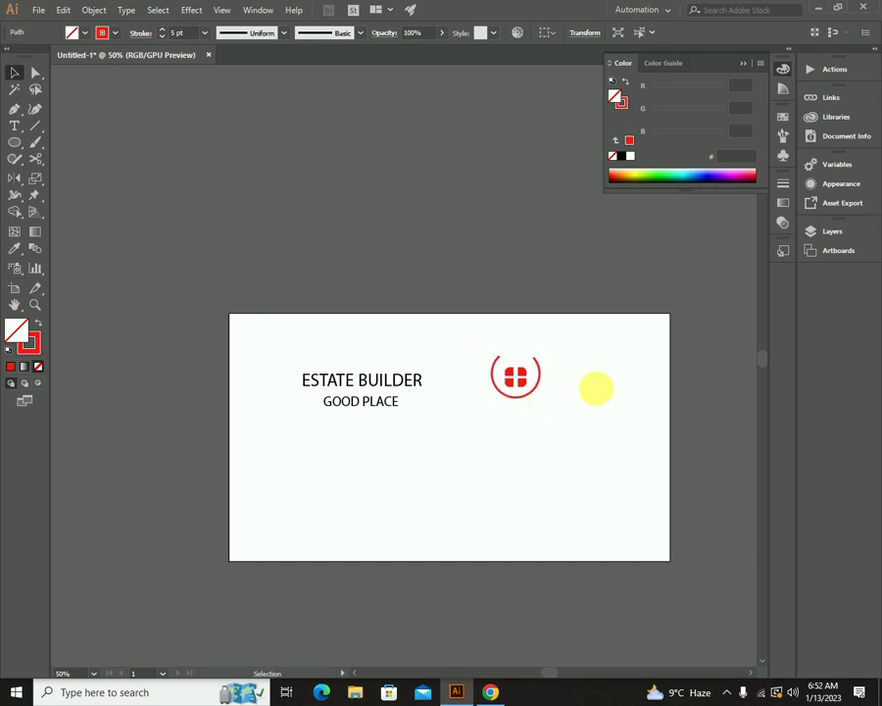
pyautogui.click(593, 377)
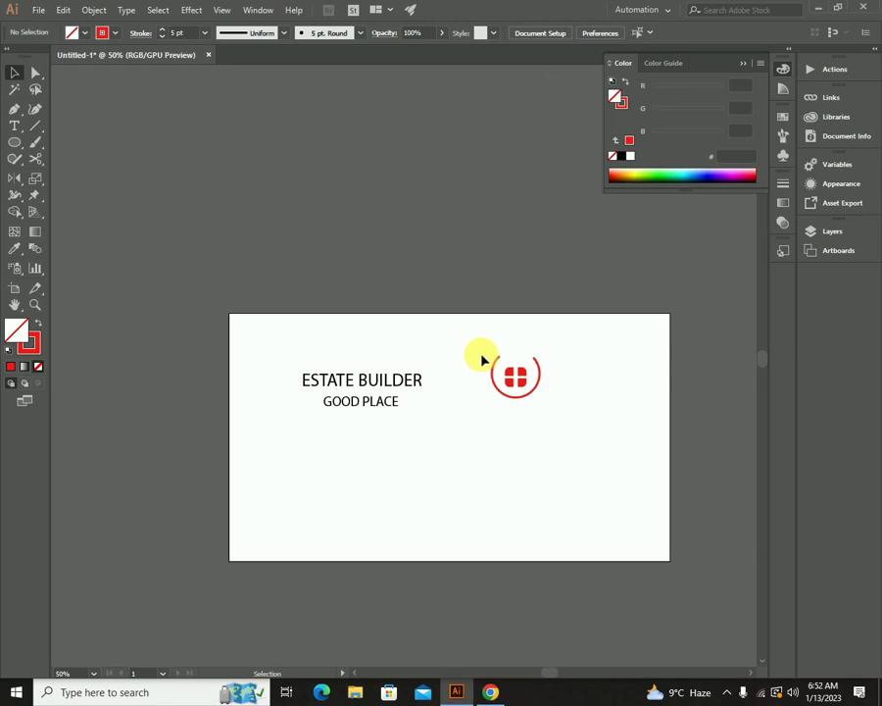
# Check the logo references in Chrome, switch back to Illustrator and move the circle and window icon to the artboard's upper-right corner.
pyautogui.click(490, 692)
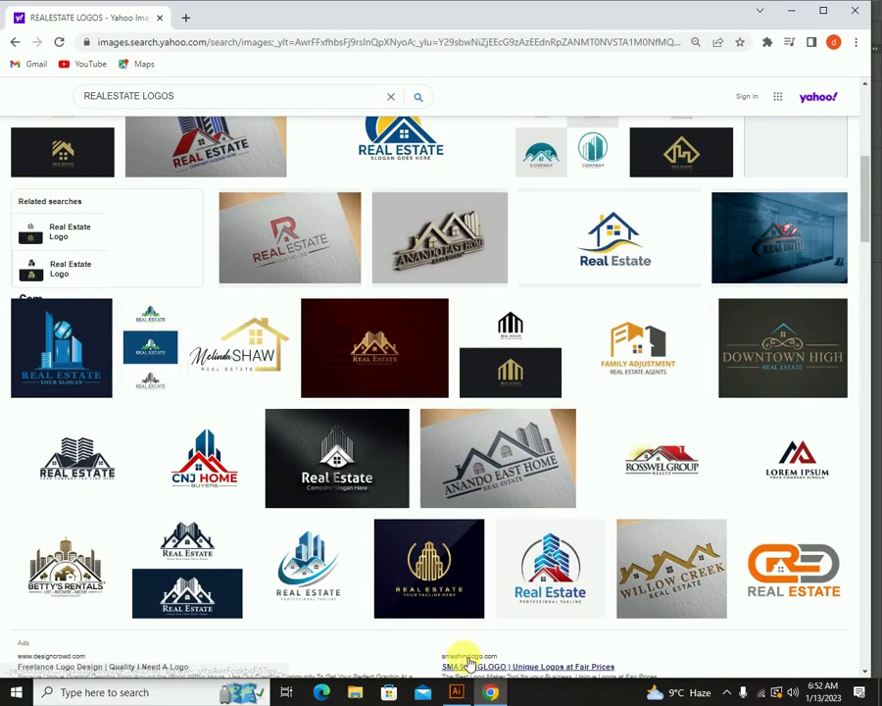
pyautogui.click(456, 692)
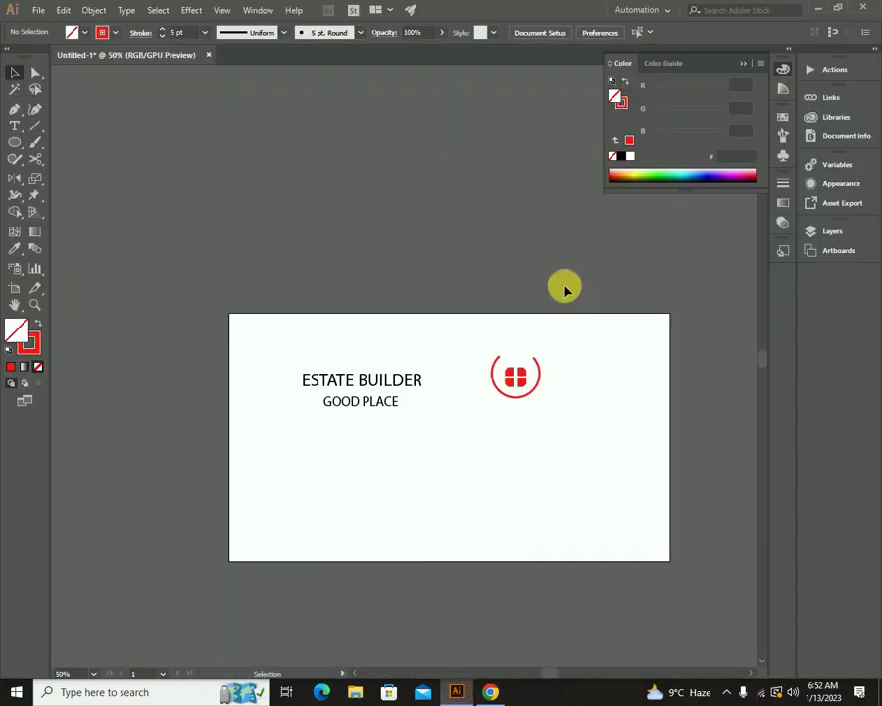
pyautogui.moveTo(560, 349); pyautogui.dragTo(476, 424)
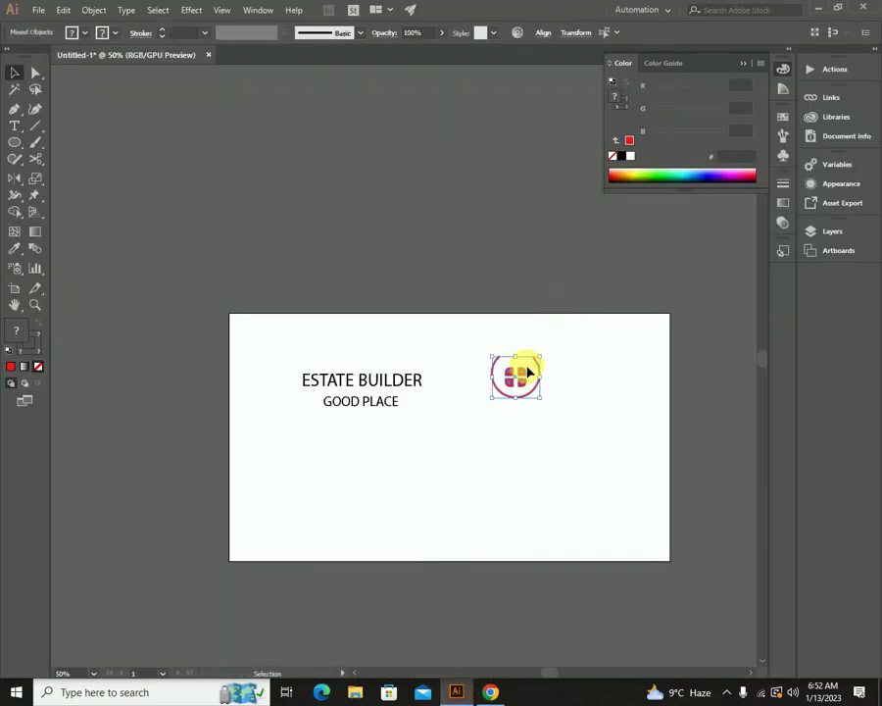
pyautogui.moveTo(515, 376); pyautogui.dragTo(641, 350)
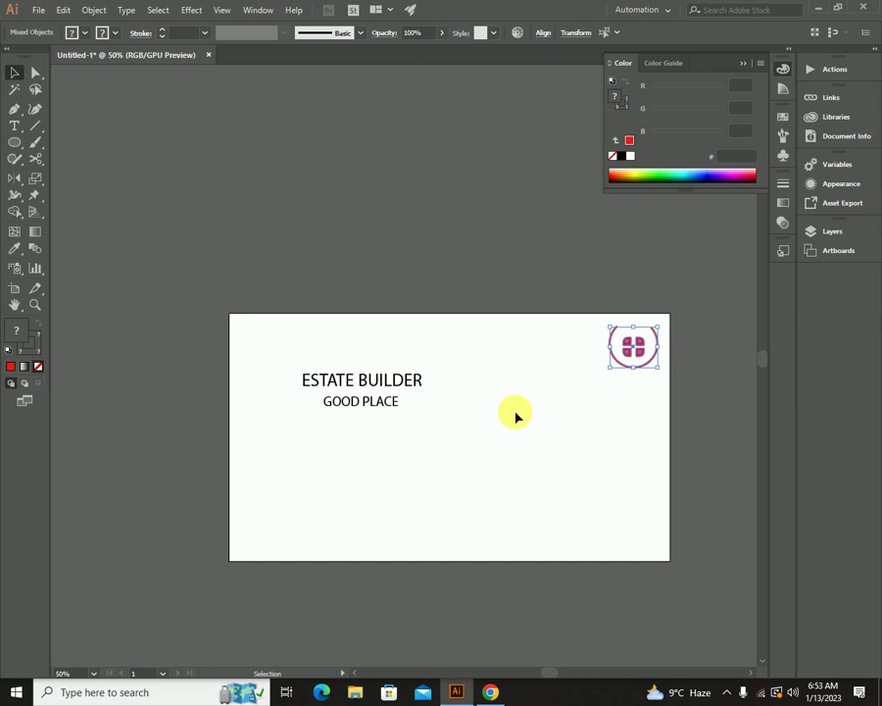
pyautogui.click(505, 443)
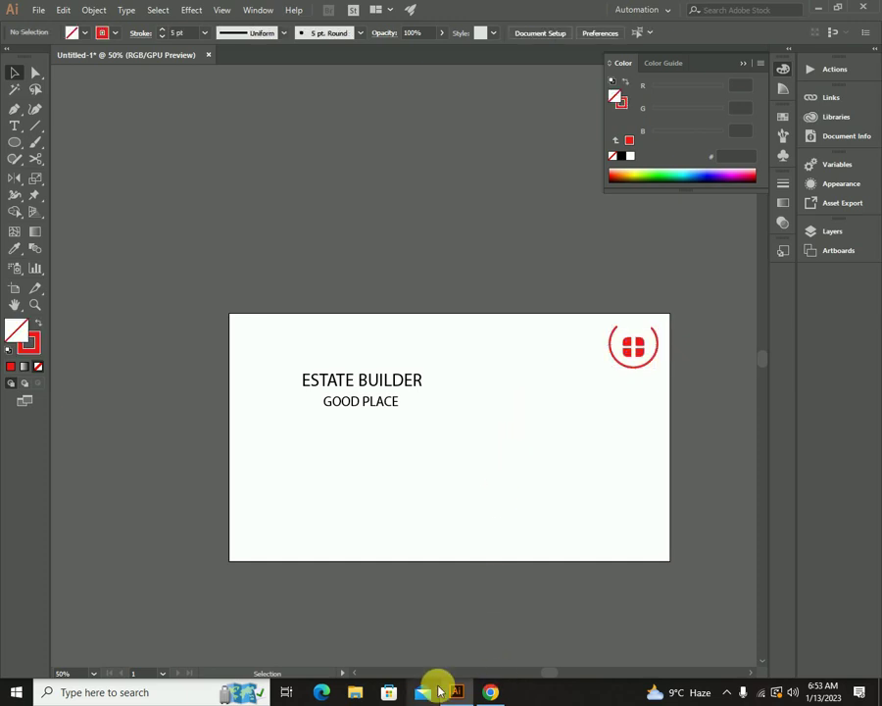
# Switch to Chrome and browse the real estate logo image results, comparing their building and roof shapes with the Illustrator design.
pyautogui.click(488, 691)
pyautogui.scroll(-10, 422, 392)
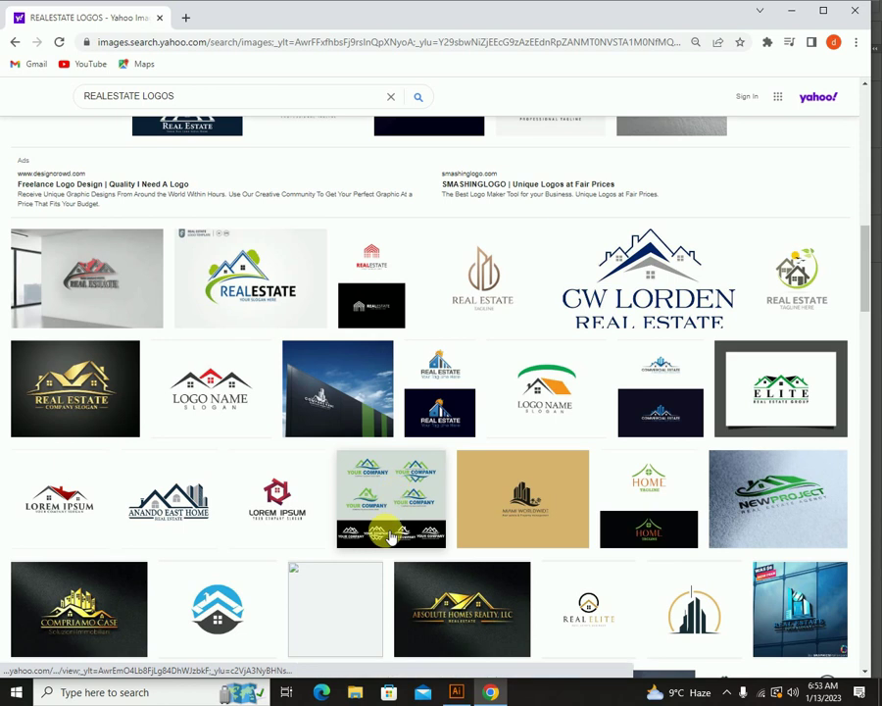
pyautogui.click(456, 692)
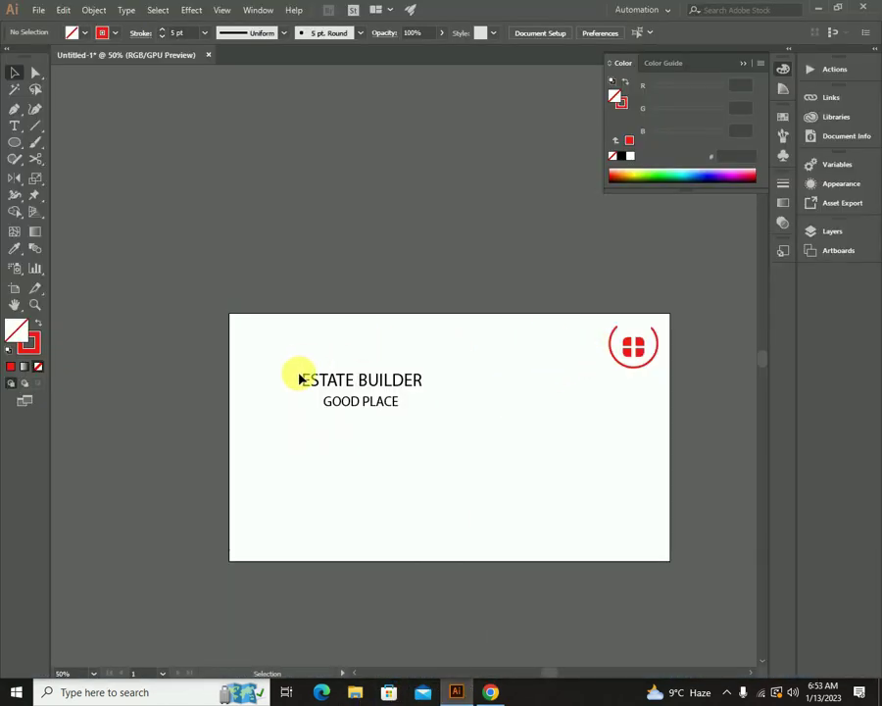
pyautogui.click(490, 692)
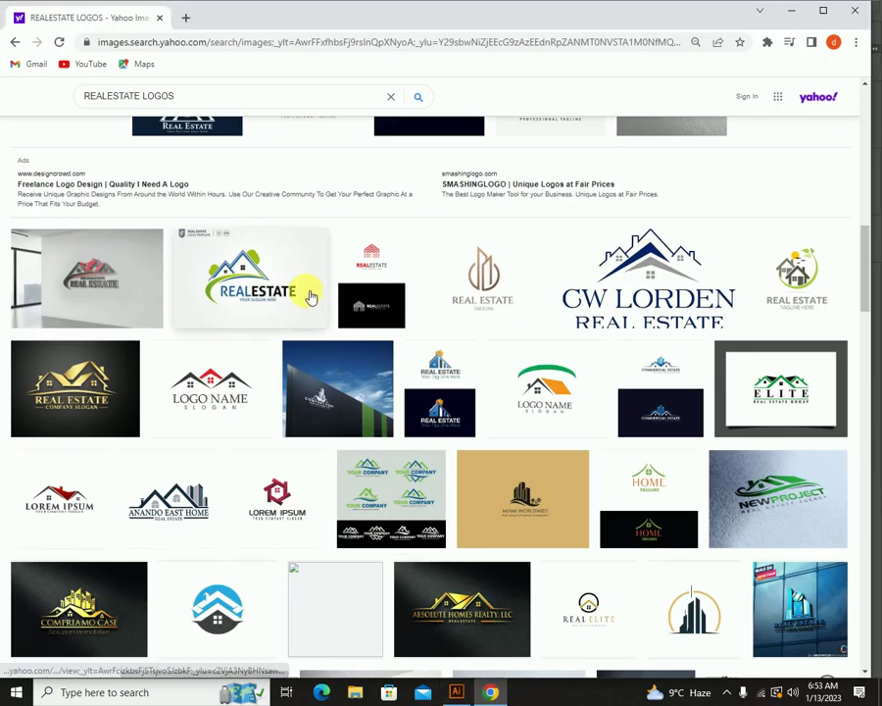
pyautogui.scroll(3, 310, 296)
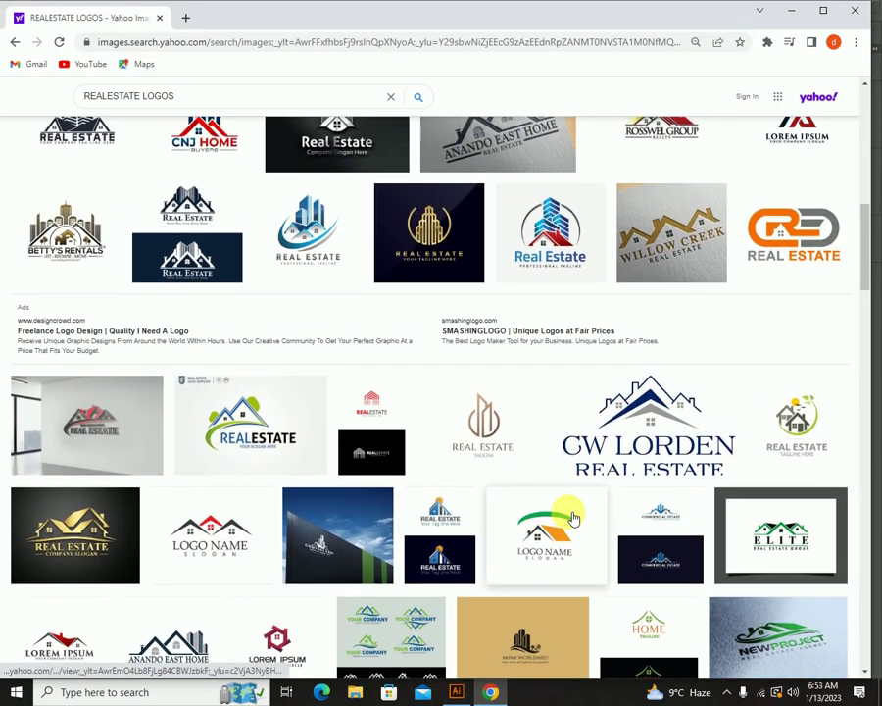
pyautogui.scroll(2, 567, 512)
pyautogui.scroll(2, 716, 330)
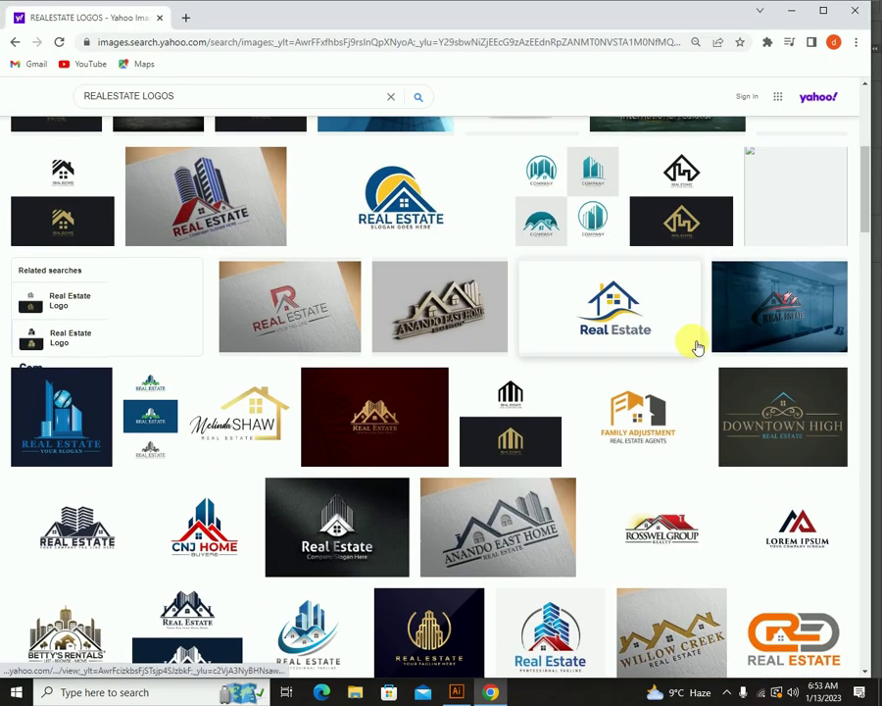
pyautogui.scroll(2, 696, 345)
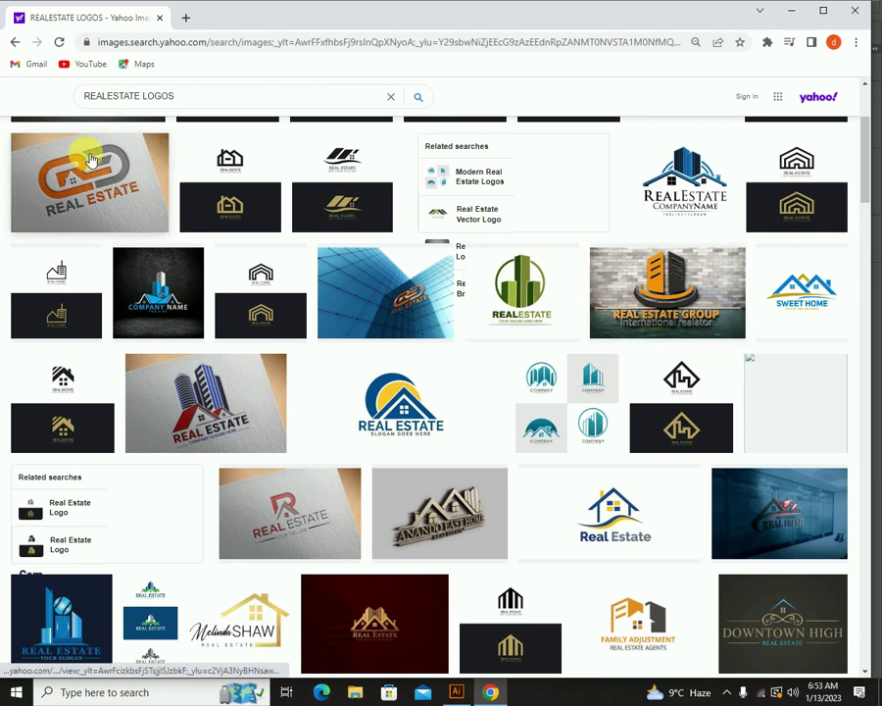
pyautogui.scroll(2, 33, 301)
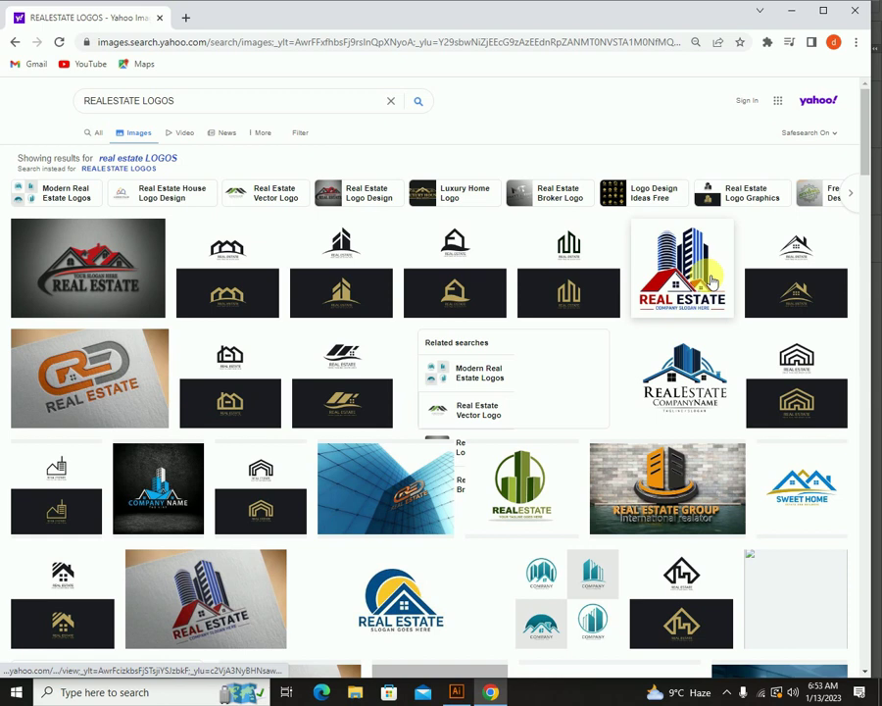
pyautogui.scroll(-2, 88, 279)
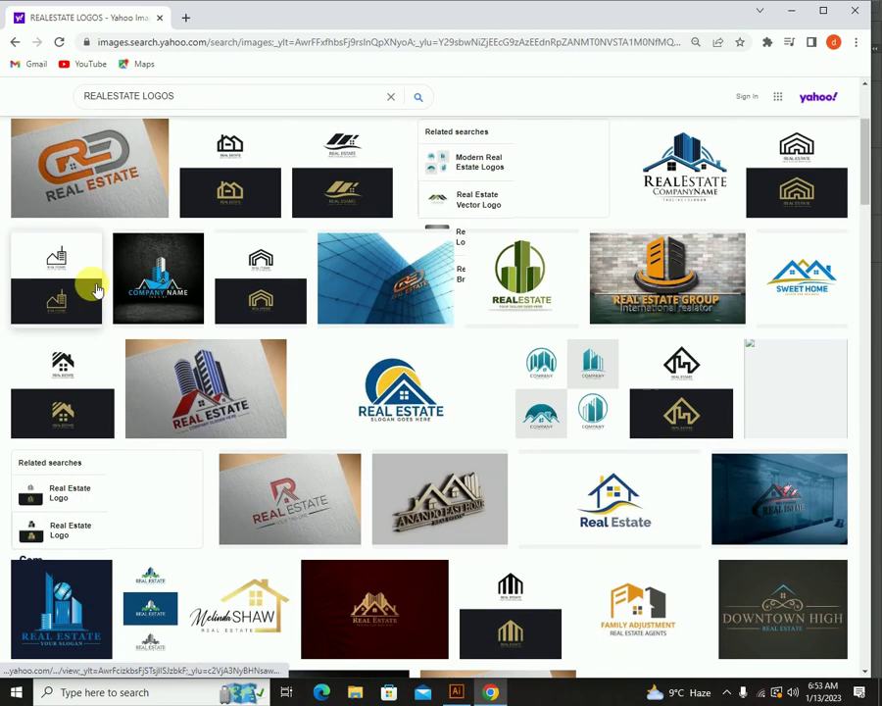
pyautogui.scroll(-2, 328, 520)
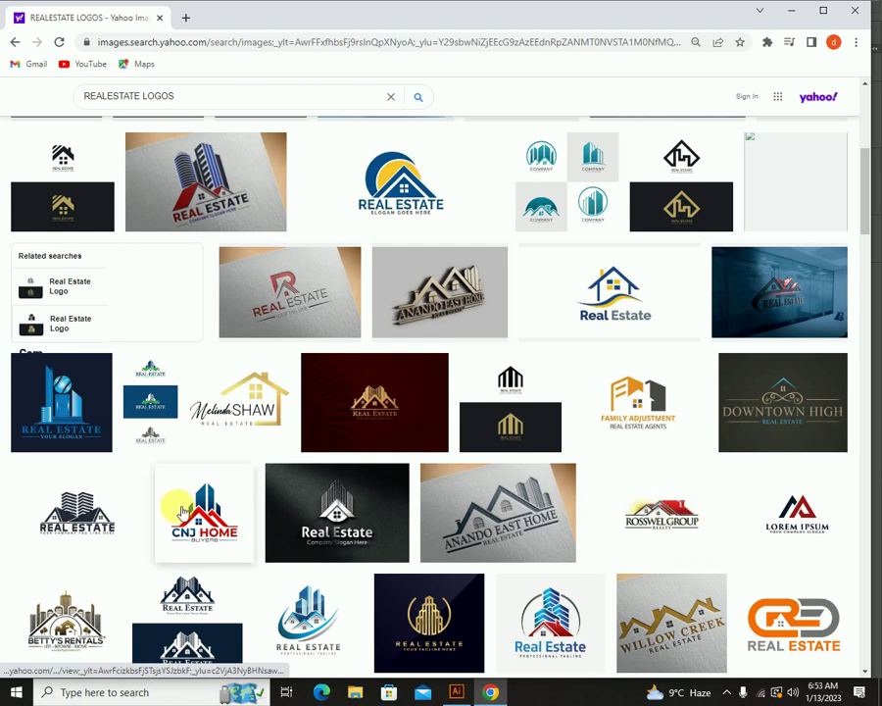
pyautogui.scroll(-1, 199, 532)
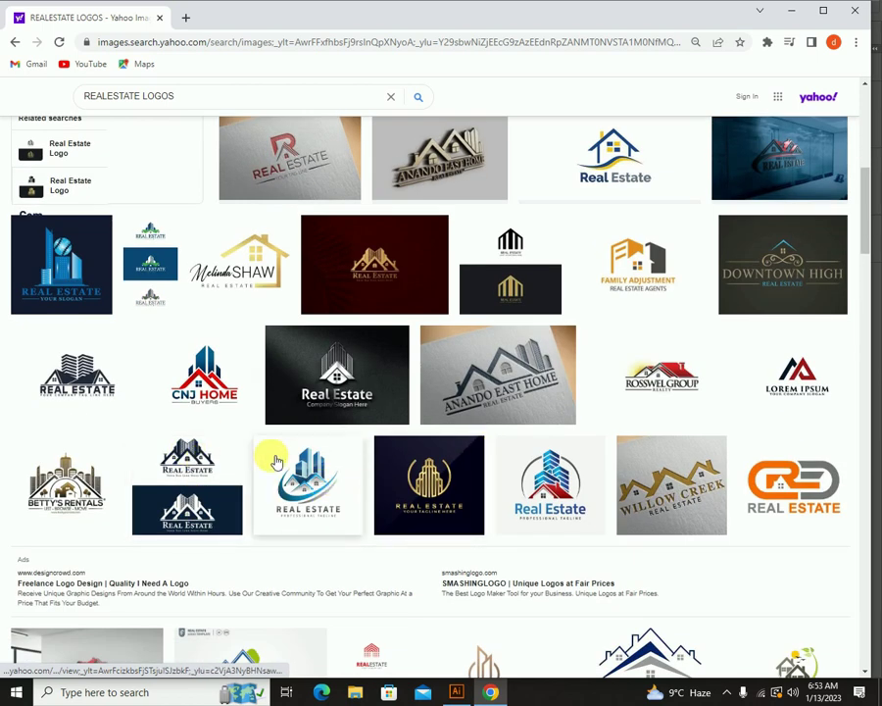
# Find the orange-and-grey RE real estate logo mockup in the image results, open its preview and copy the image.
pyautogui.scroll(-3, 313, 439)
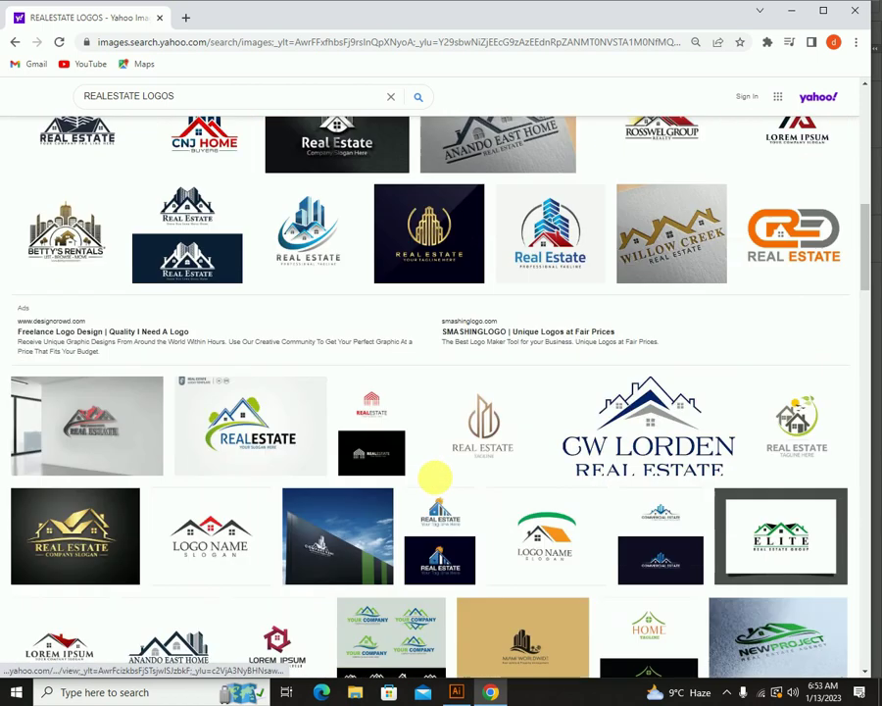
pyautogui.scroll(-2, 275, 449)
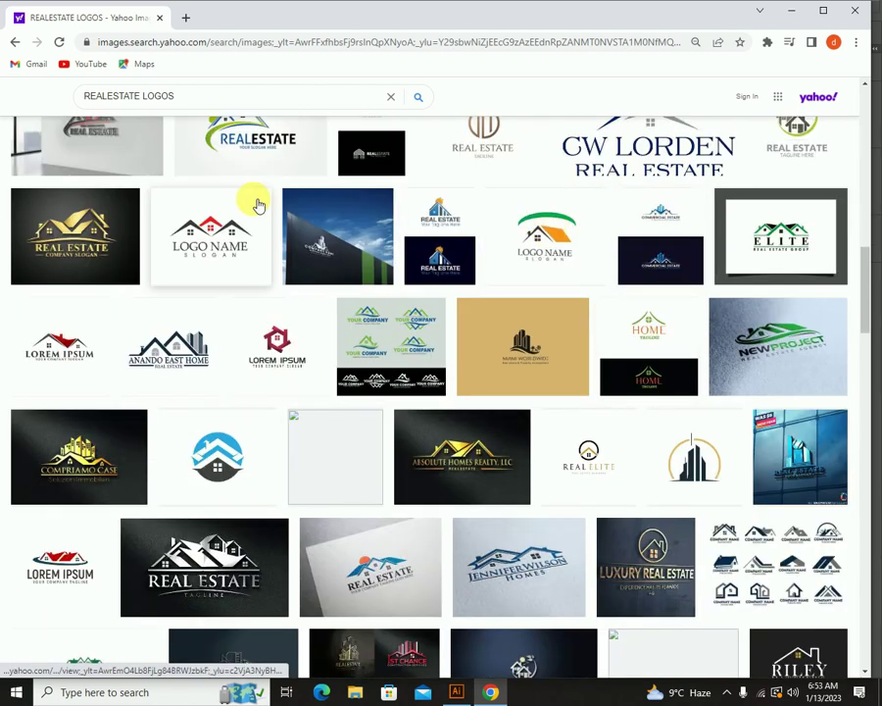
pyautogui.scroll(-1, 117, 463)
pyautogui.click(262, 328)
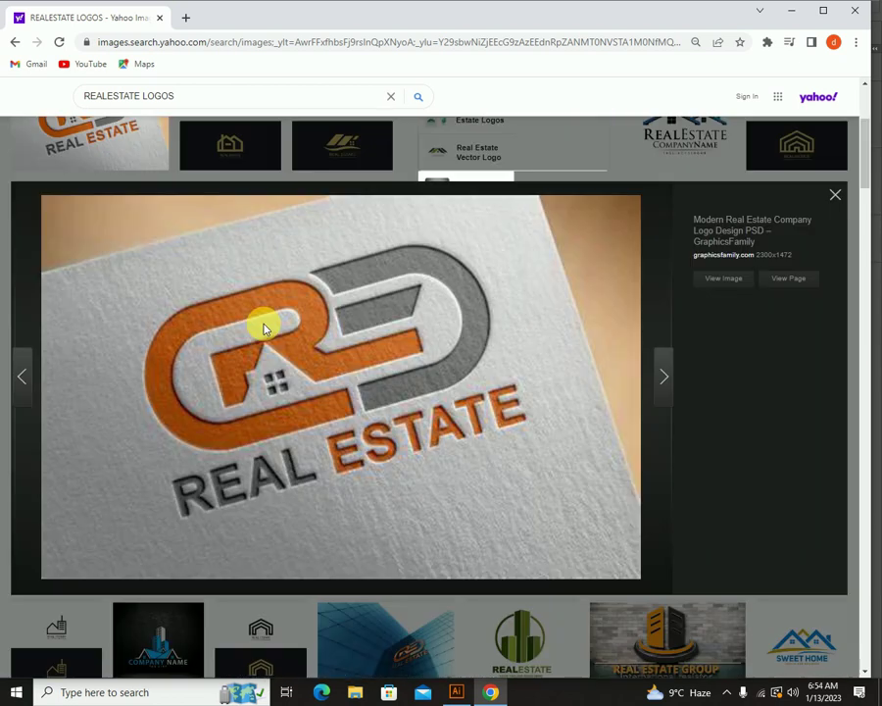
pyautogui.rightClick(319, 304)
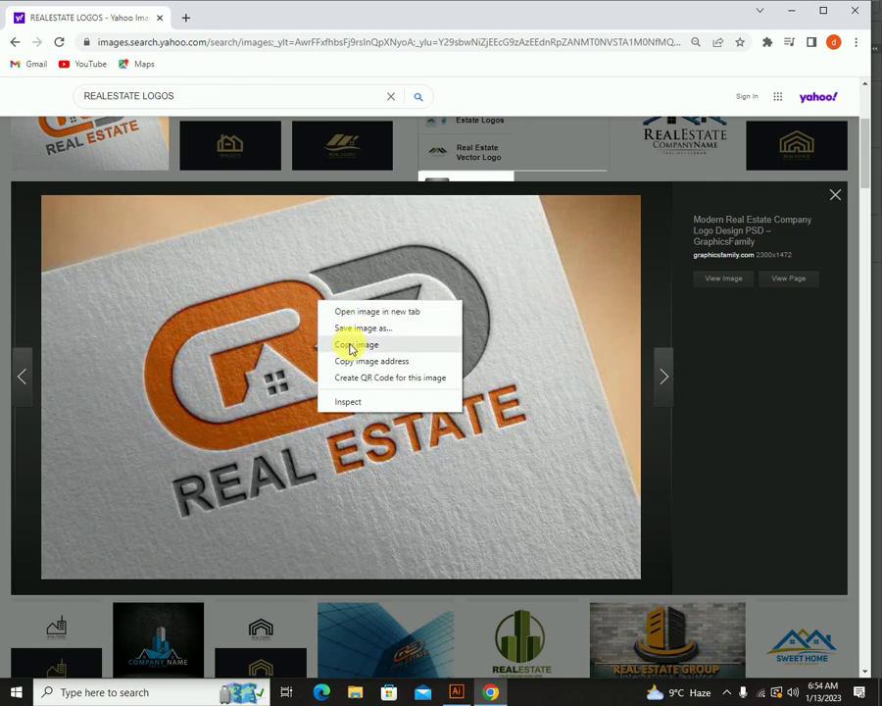
pyautogui.click(353, 344)
# Switch to Illustrator, paste the copied logo image and shrink it to a small reference at the artboard's upper-left corner.
pyautogui.click(459, 693)
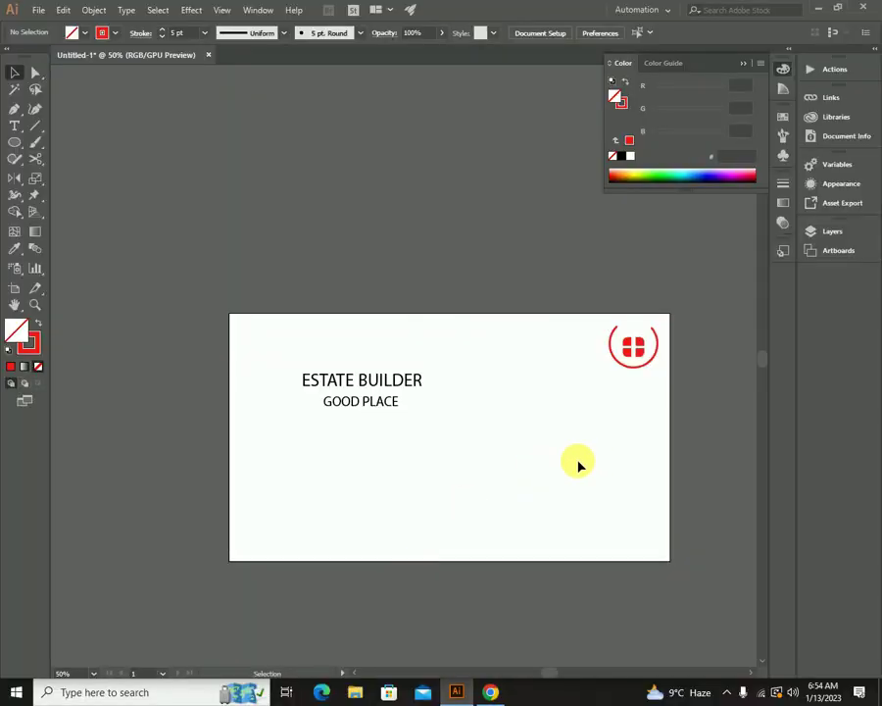
pyautogui.hotkey('ctrl', 'v')
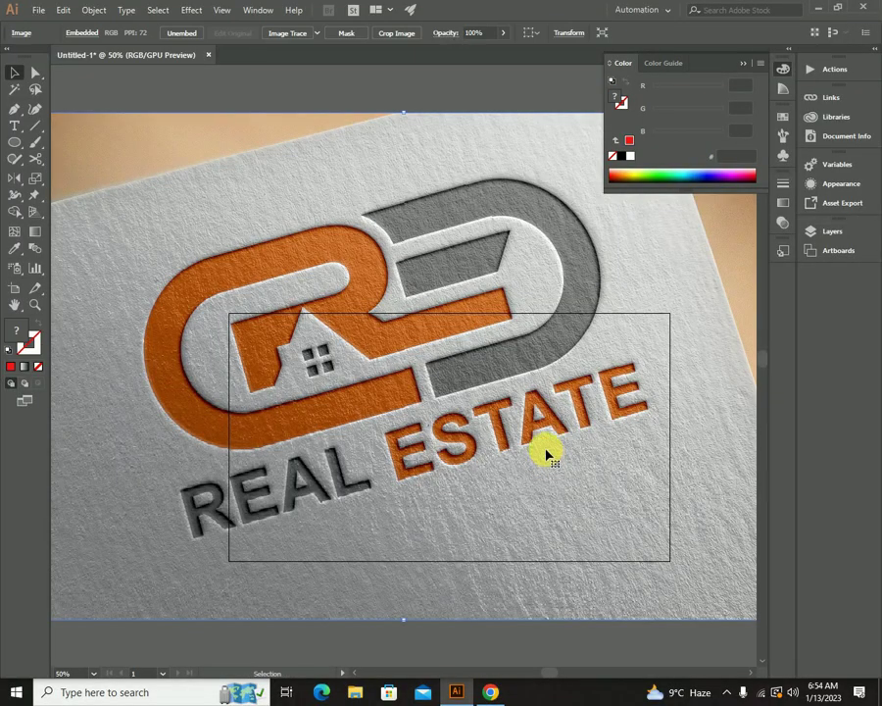
pyautogui.moveTo(236, 206); pyautogui.dragTo(550, 479)
pyautogui.moveTo(575, 521); pyautogui.dragTo(252, 293)
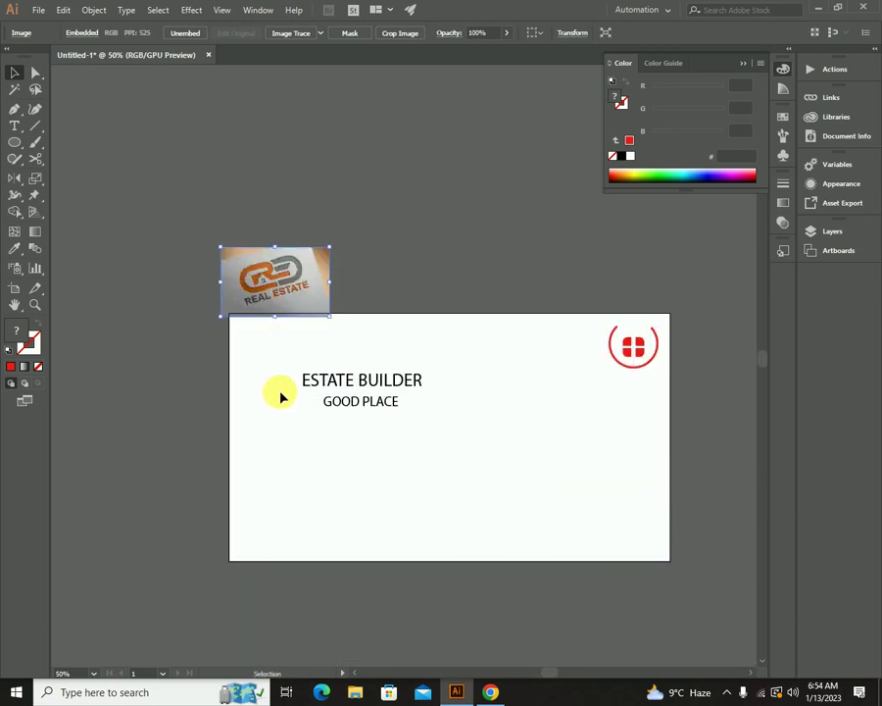
# Recolour the ESTATE BUILDER text with the orange sampled from the reference logo using the Eyedropper.
pyautogui.click(284, 395)
pyautogui.click(310, 384)
pyautogui.click(14, 247)
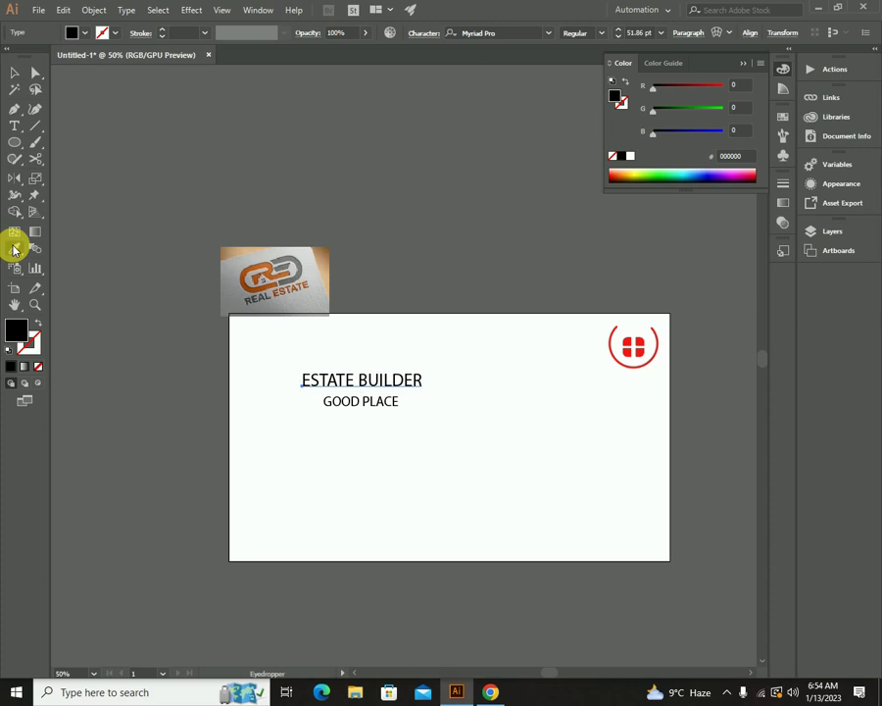
pyautogui.click(249, 282)
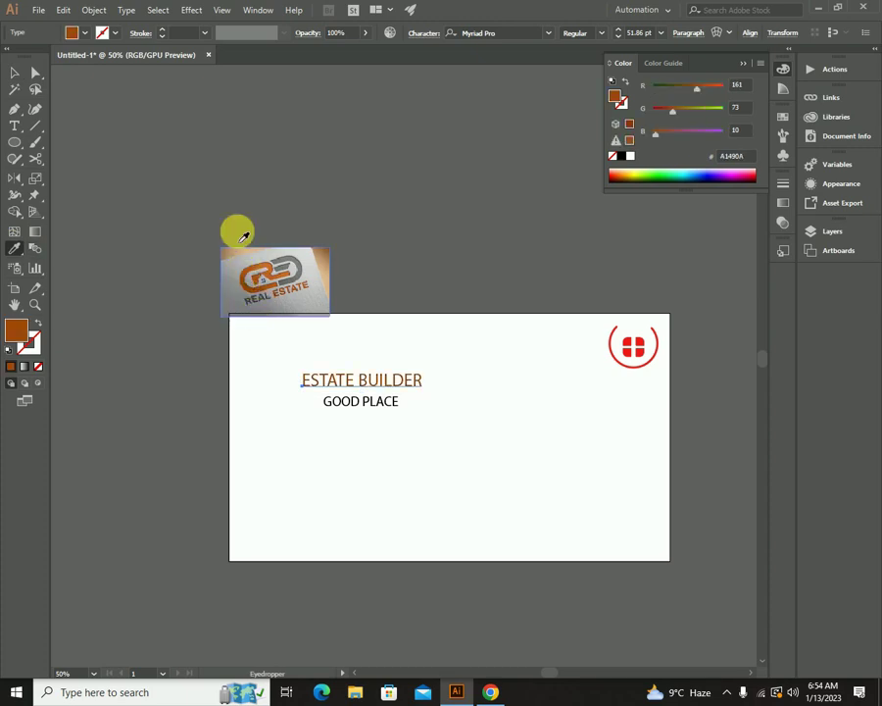
pyautogui.click(15, 76)
pyautogui.click(158, 232)
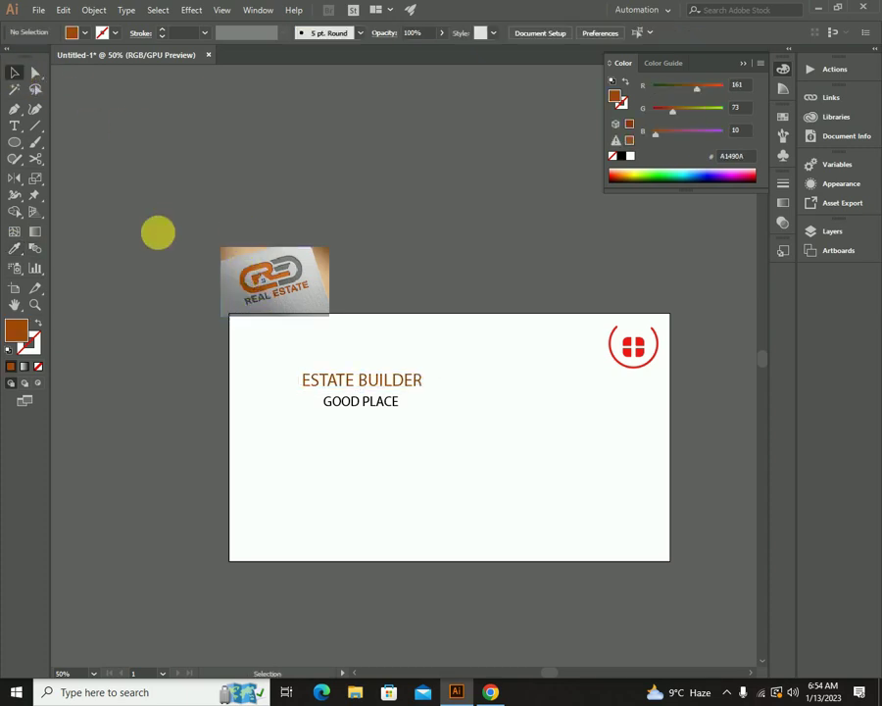
# Recolour the GOOD PLACE tagline with the grey sampled from the reference logo using the Eyedropper.
pyautogui.click(344, 403)
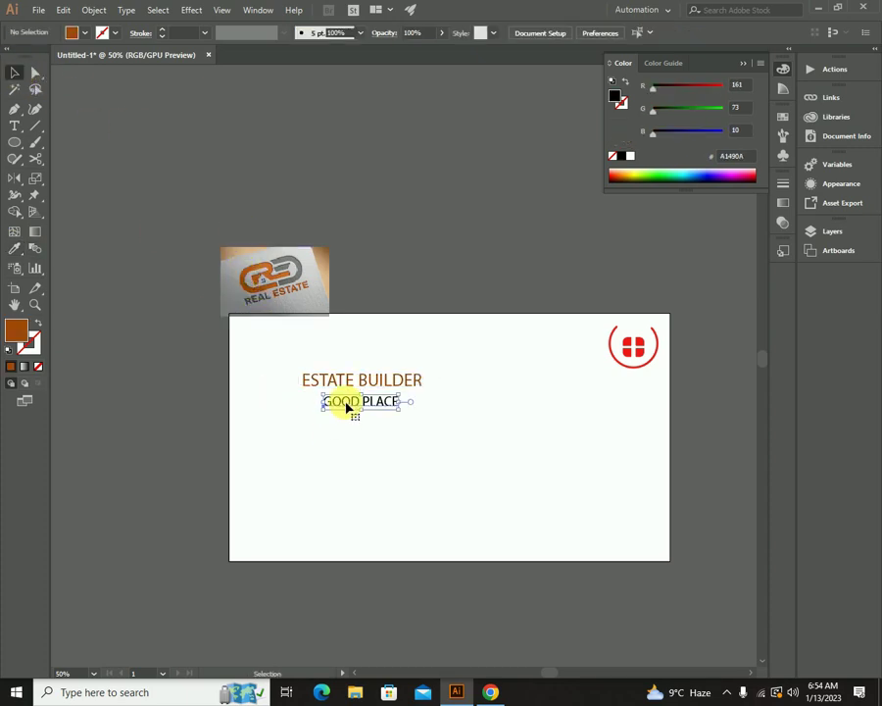
pyautogui.click(13, 249)
pyautogui.click(284, 267)
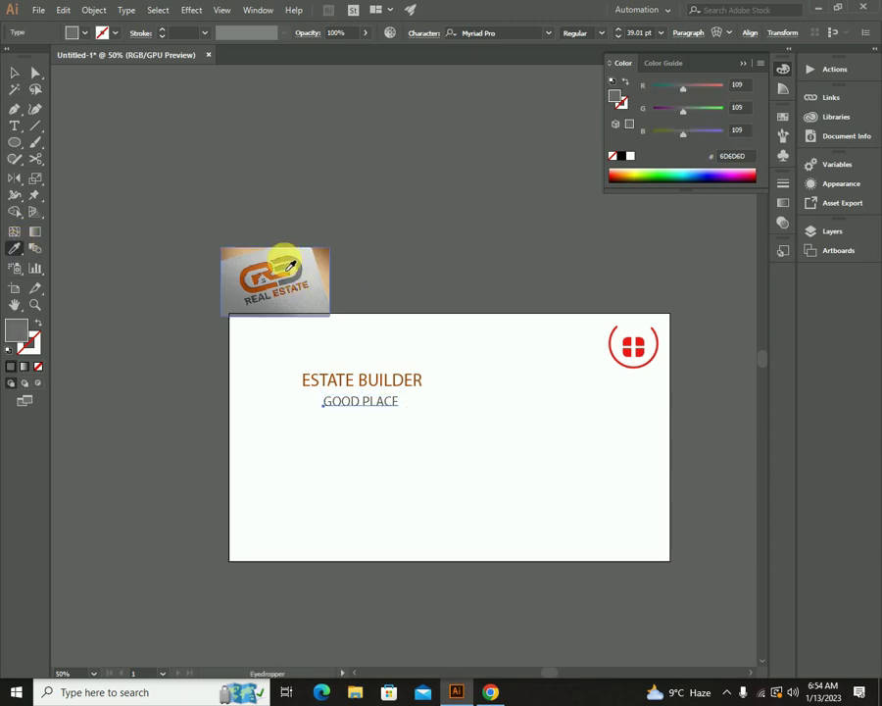
pyautogui.click(13, 74)
pyautogui.click(172, 243)
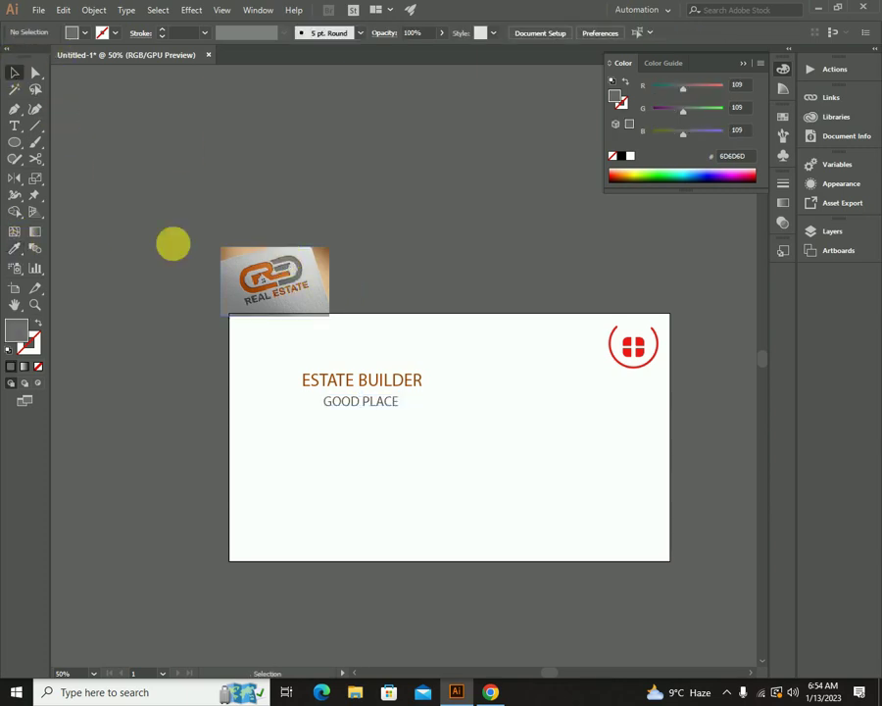
# Set the ESTATE BUILDER text's fill to the slightly brighter orange AF4E0C in the Color Picker.
pyautogui.click(318, 381)
pyautogui.doubleClick(14, 328)
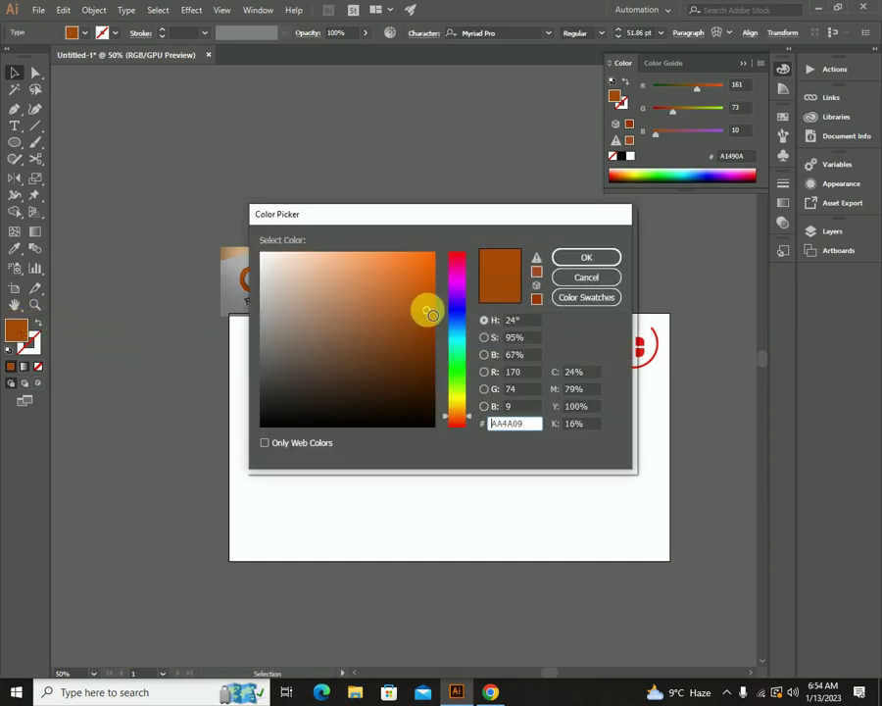
pyautogui.click(585, 258)
pyautogui.click(316, 437)
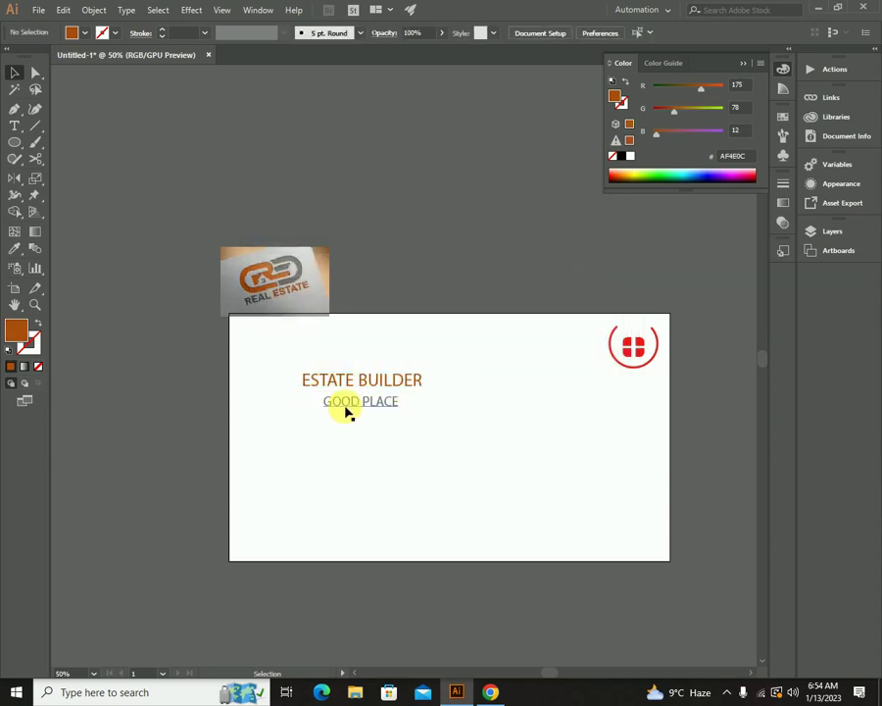
# Set the GOOD PLACE tagline's fill to the darker grey 606060 in the Color Picker.
pyautogui.click(345, 408)
pyautogui.doubleClick(13, 339)
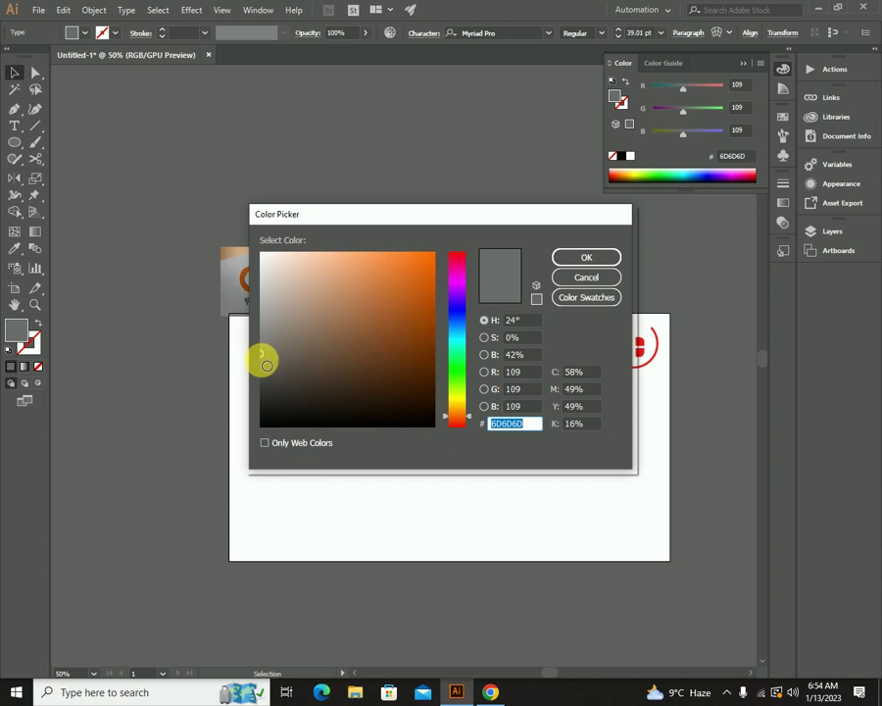
pyautogui.click(262, 362)
pyautogui.click(587, 257)
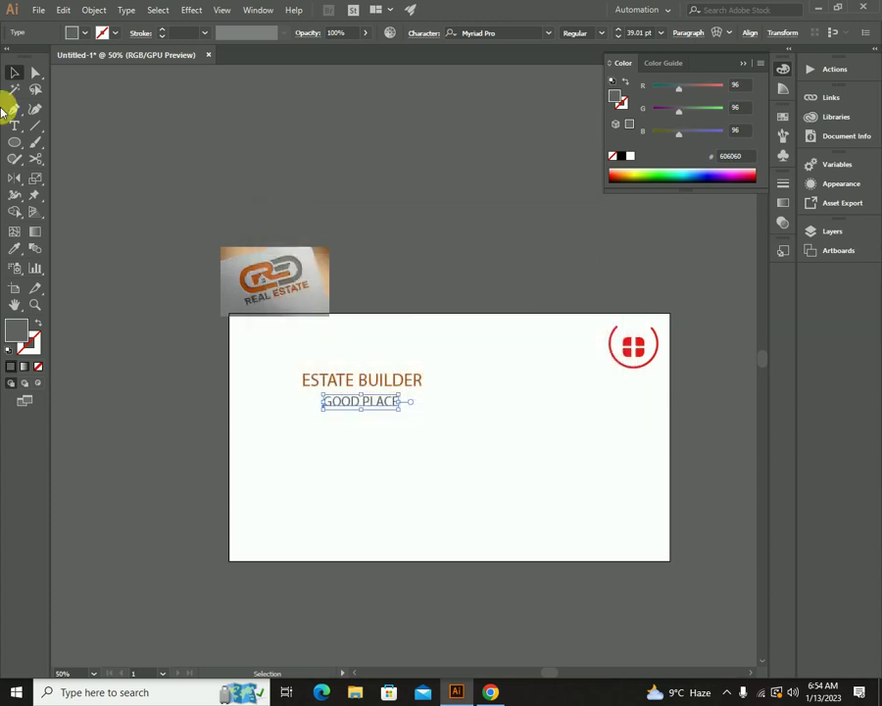
# Delete the pasted reference logo image from above the artboard.
pyautogui.click(10, 73)
pyautogui.click(268, 294)
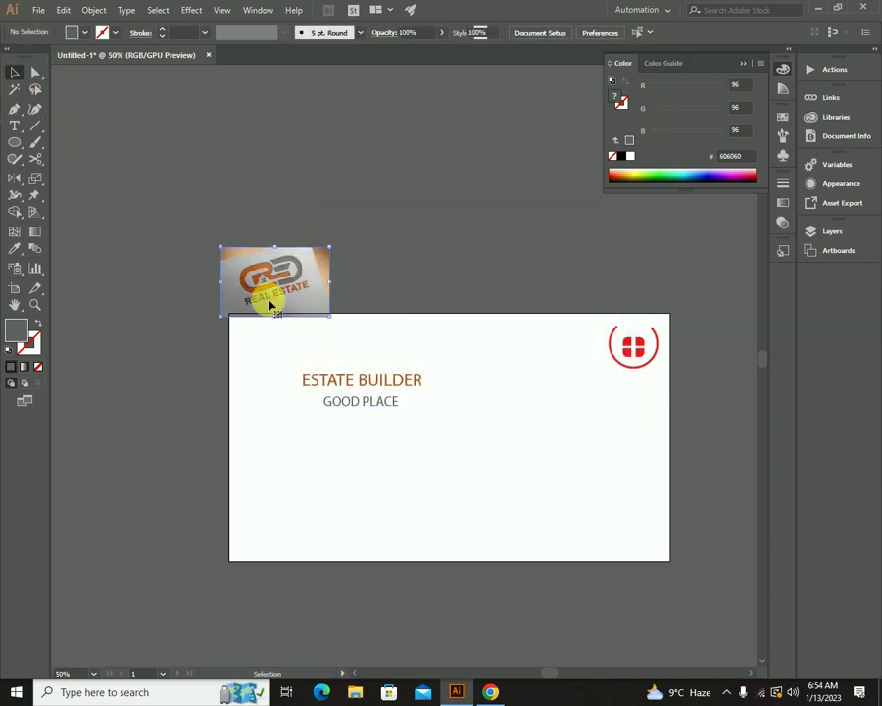
pyautogui.press('Delete')
# Move the ESTATE BUILDER text towards the artboard's upper-left corner and place the GOOD PLACE tagline centred beneath it.
pyautogui.hotkey('ctrl', '=')
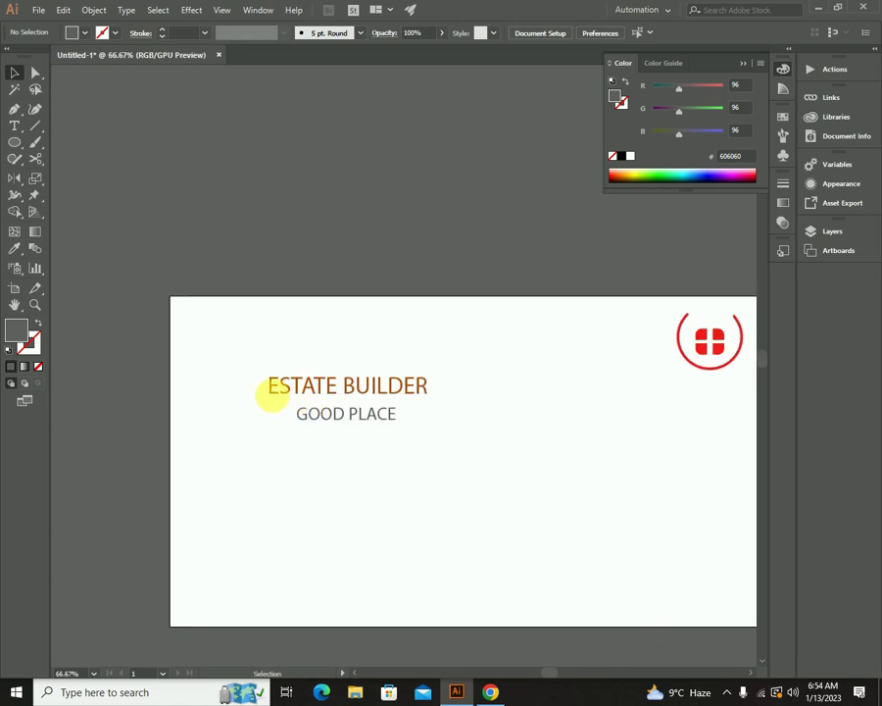
pyautogui.moveTo(319, 385); pyautogui.dragTo(263, 346)
pyautogui.moveTo(346, 424); pyautogui.dragTo(286, 380)
pyautogui.click(287, 428)
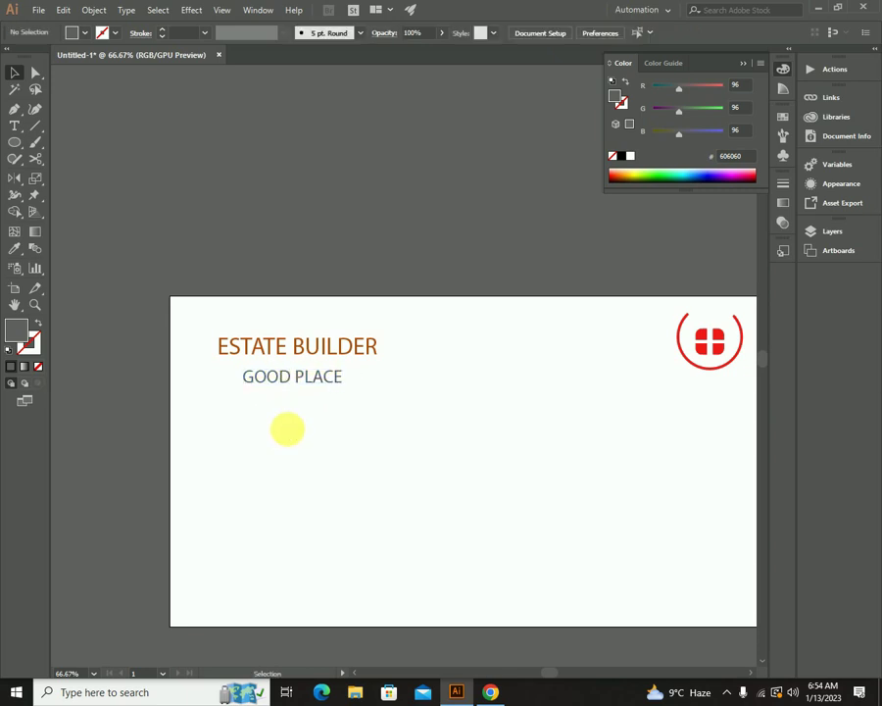
# Switch to Chrome, look through the logo results, reopen the orange-and-grey RE logo and save its image to the computer.
pyautogui.click(490, 692)
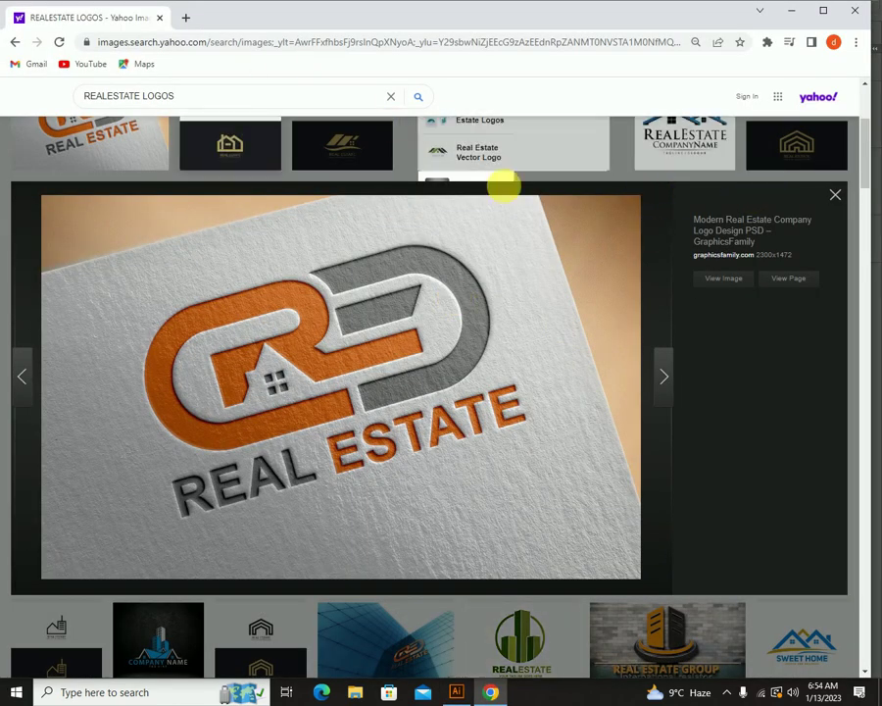
pyautogui.click(836, 196)
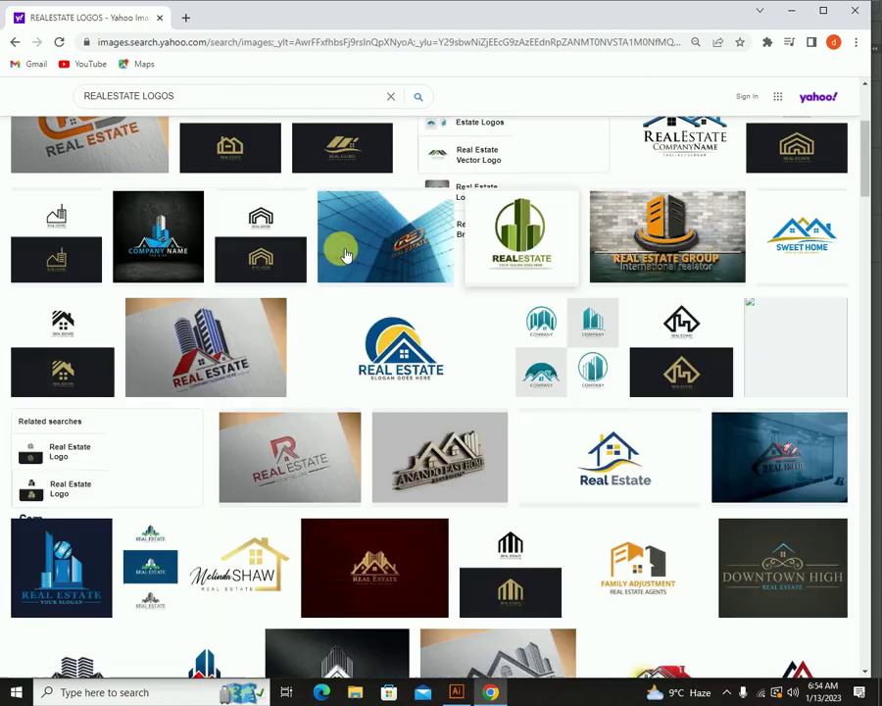
pyautogui.scroll(3, 368, 362)
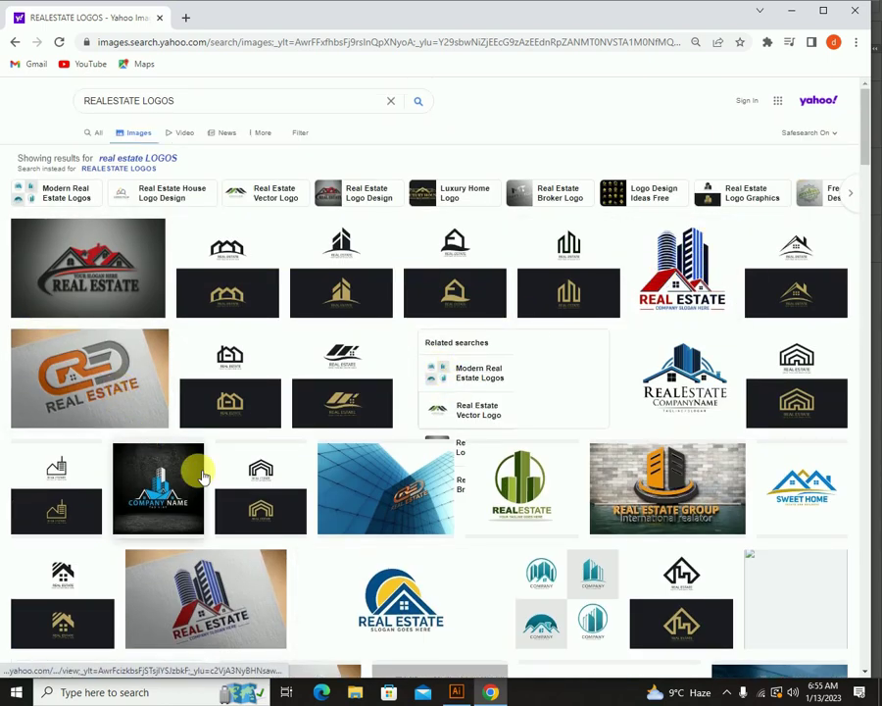
pyautogui.scroll(-2, 213, 474)
pyautogui.scroll(2, 213, 473)
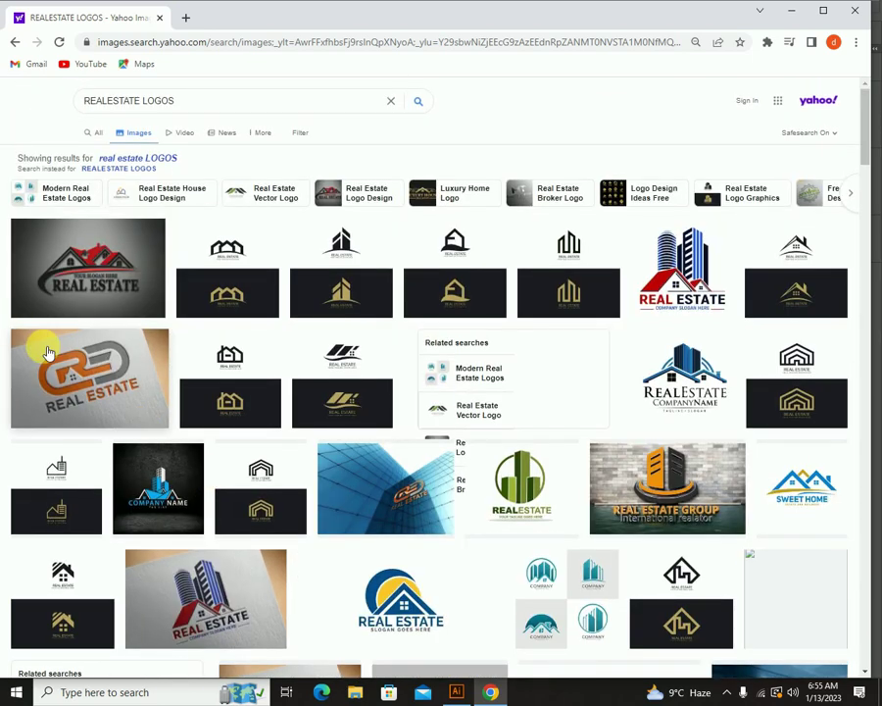
pyautogui.click(86, 382)
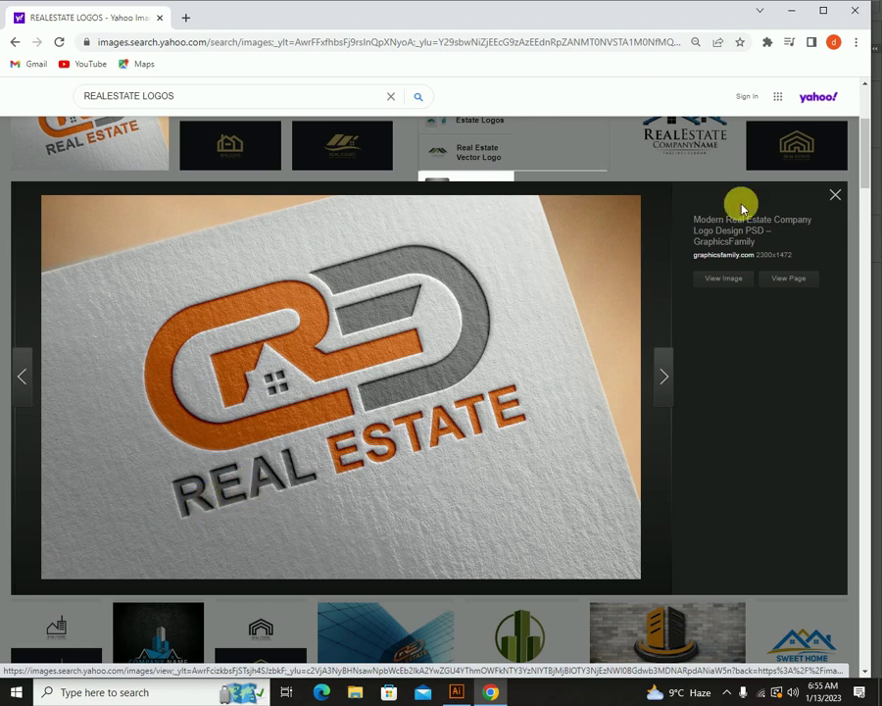
pyautogui.rightClick(403, 366)
pyautogui.click(449, 391)
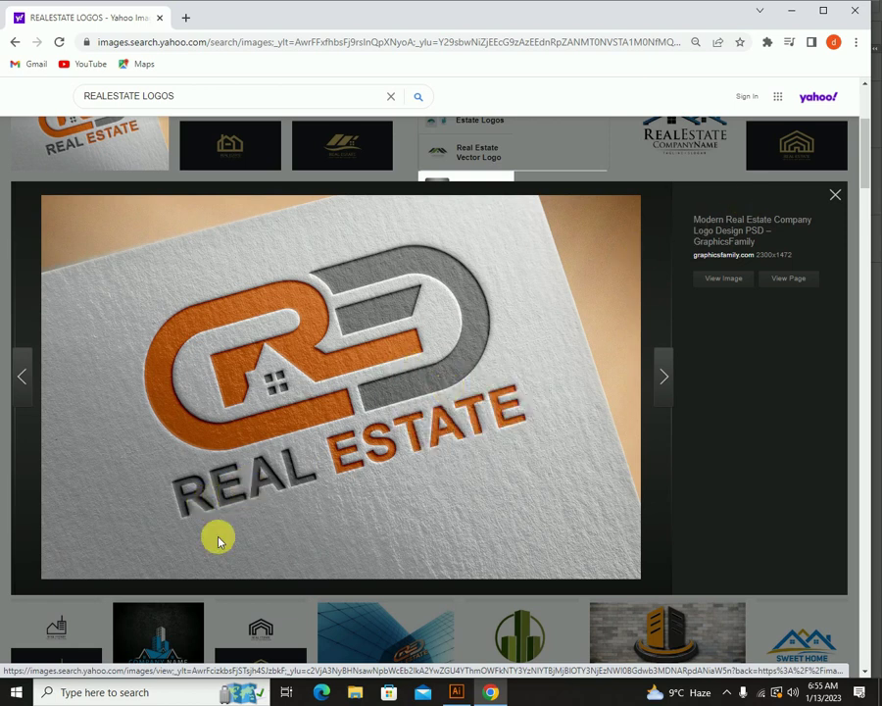
# Search for "what the font" in a new browser tab and open the MyFonts WhatTheFont upload page.
pyautogui.click(185, 16)
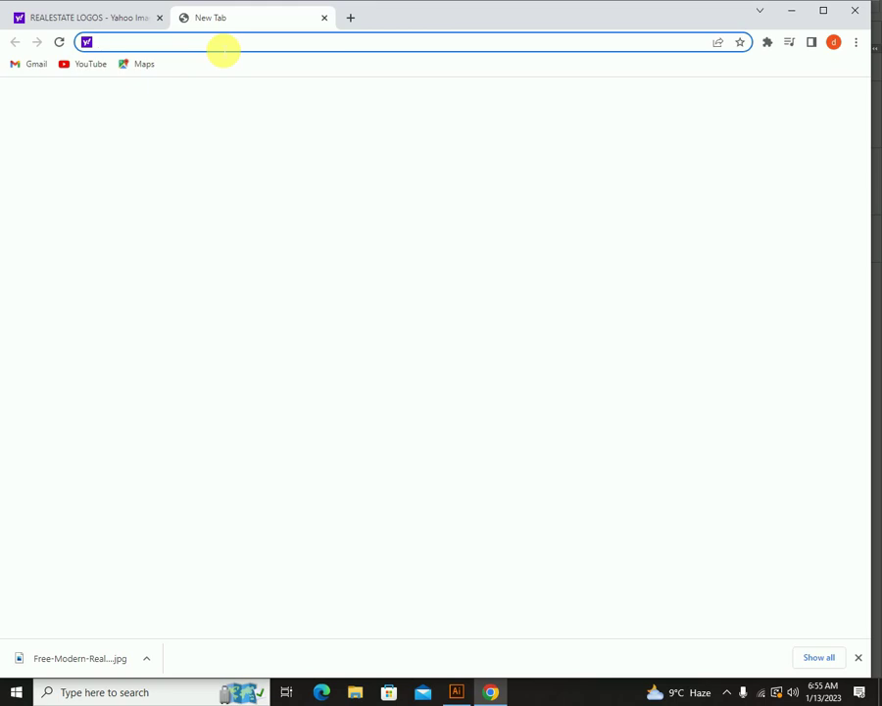
pyautogui.write('w')
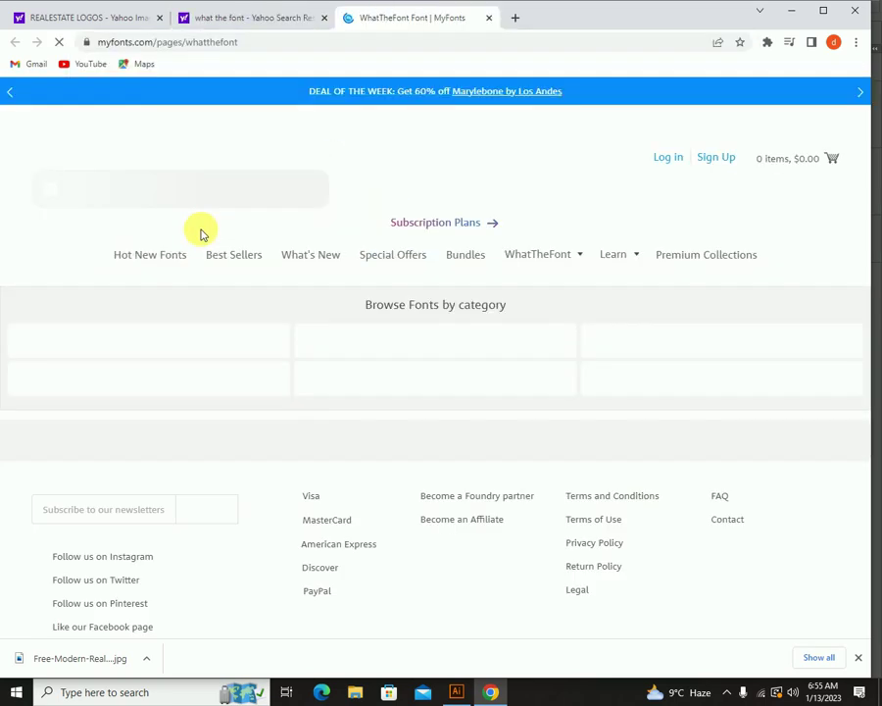
pyautogui.scroll(-1, 412, 392)
pyautogui.scroll(-4, 310, 341)
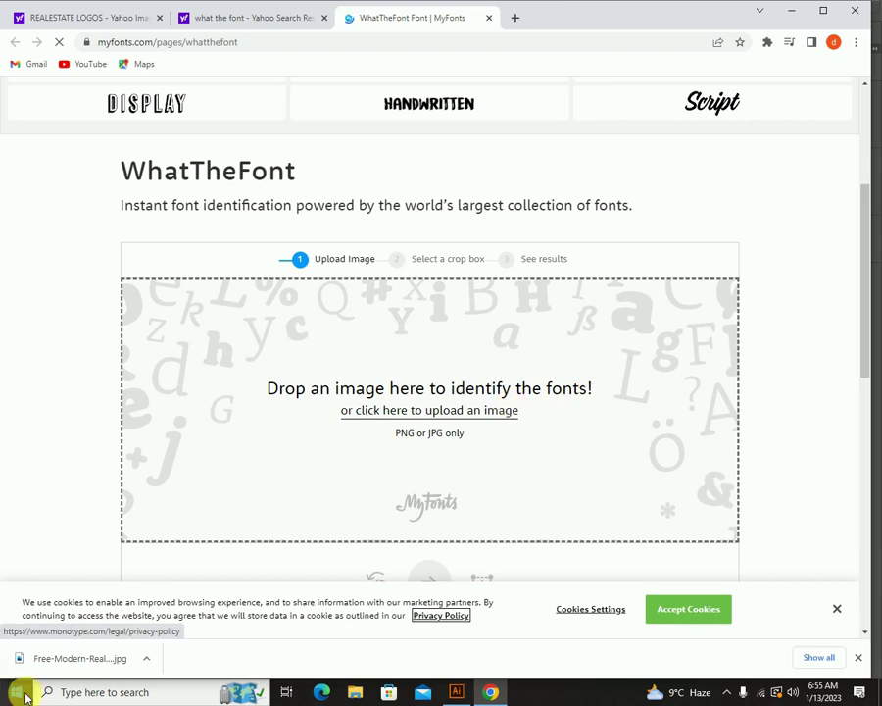
# Upload the downloaded RE logo JPG to WhatTheFont and identify the font in the crop box around REAL.
pyautogui.moveTo(47, 663); pyautogui.dragTo(441, 366)
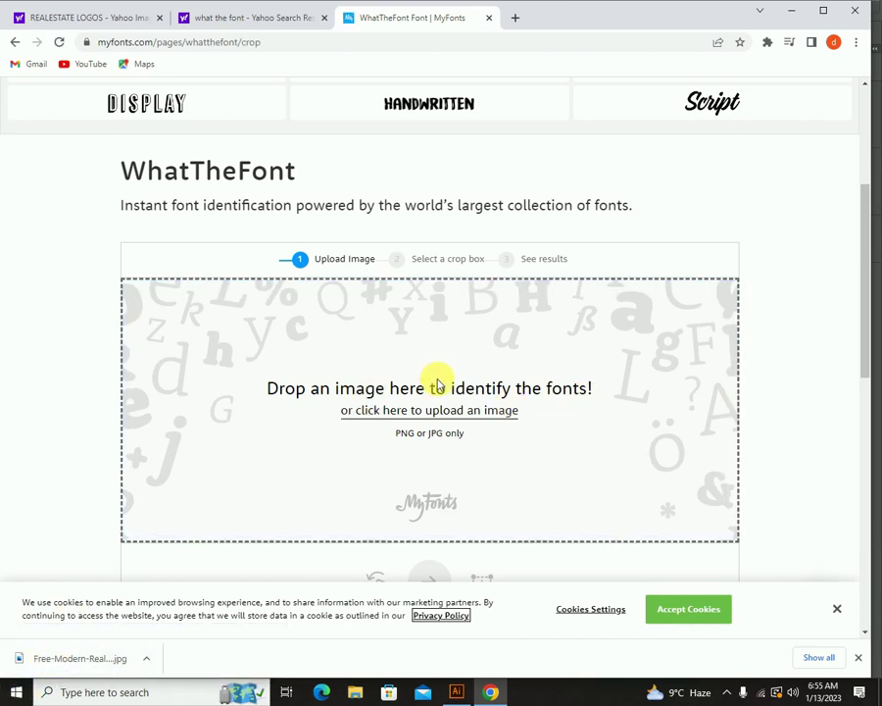
pyautogui.scroll(-3, 383, 416)
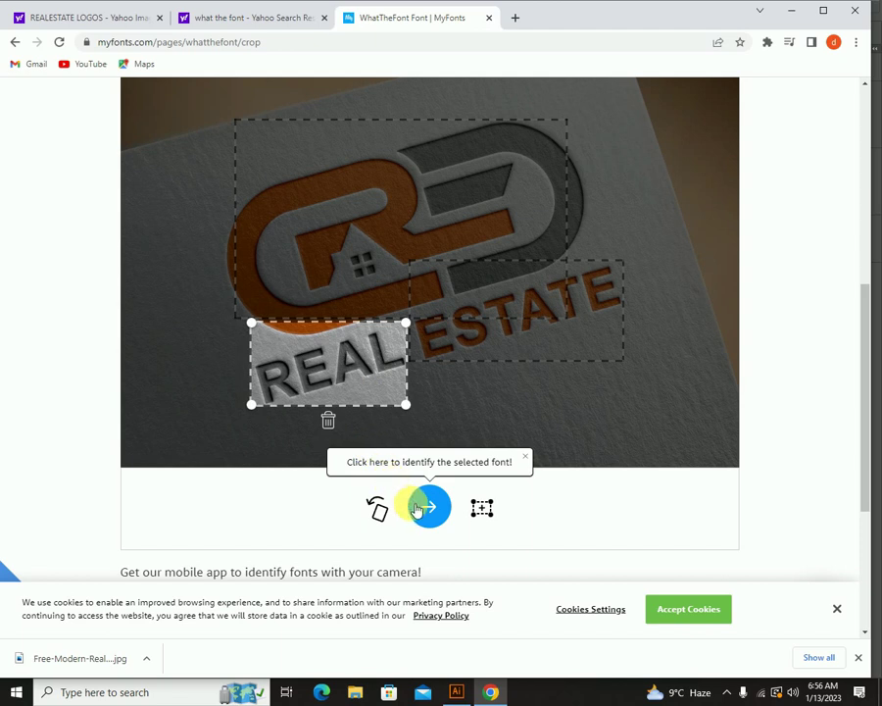
pyautogui.click(427, 508)
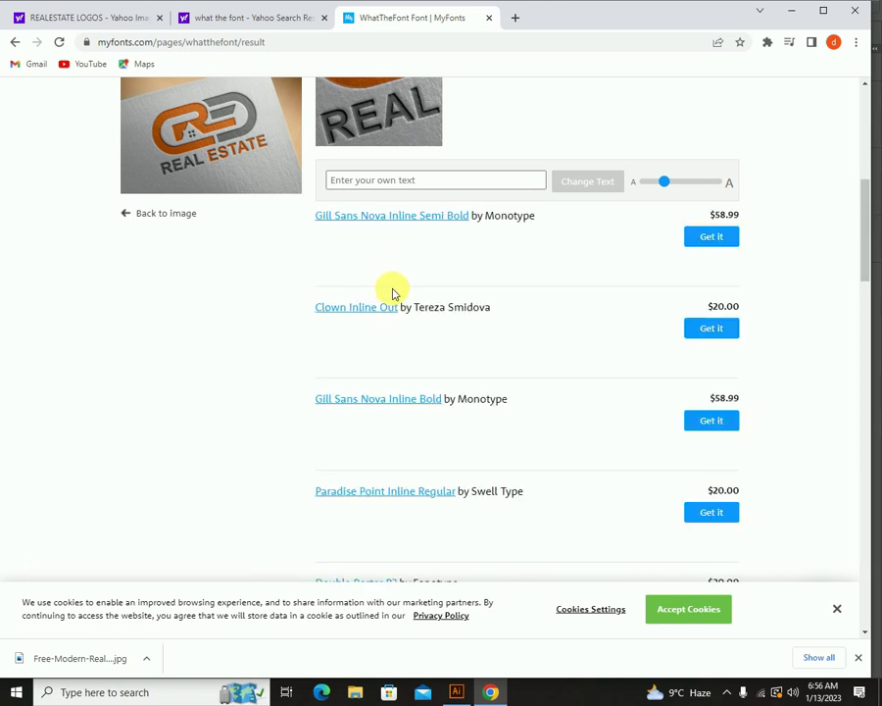
# Examine the suggested fonts and compare their REAL previews with the lettering in the reference logo.
pyautogui.scroll(-3, 361, 368)
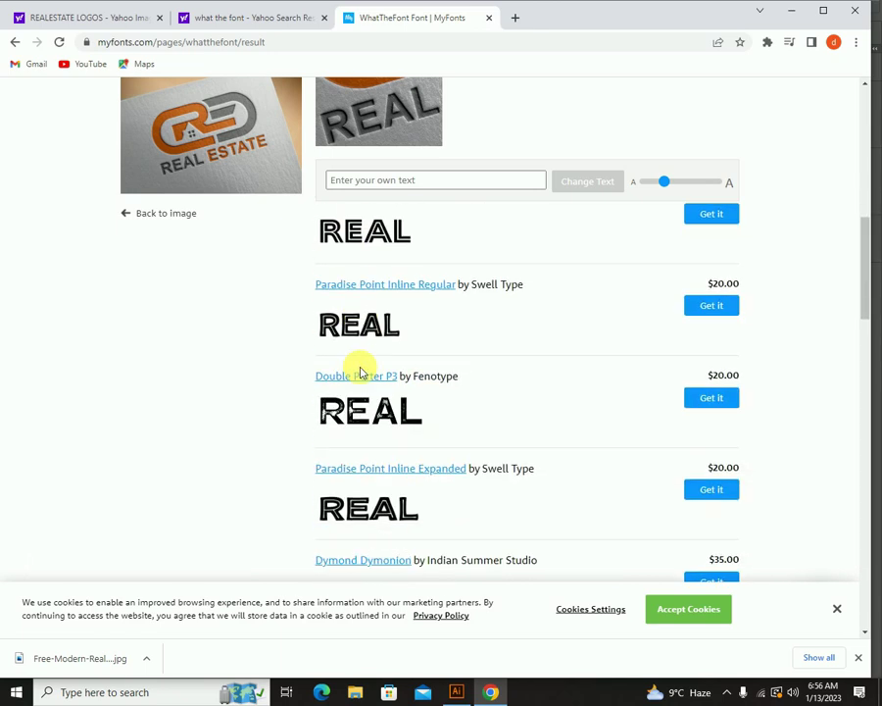
pyautogui.scroll(-3, 358, 392)
pyautogui.scroll(-1, 345, 455)
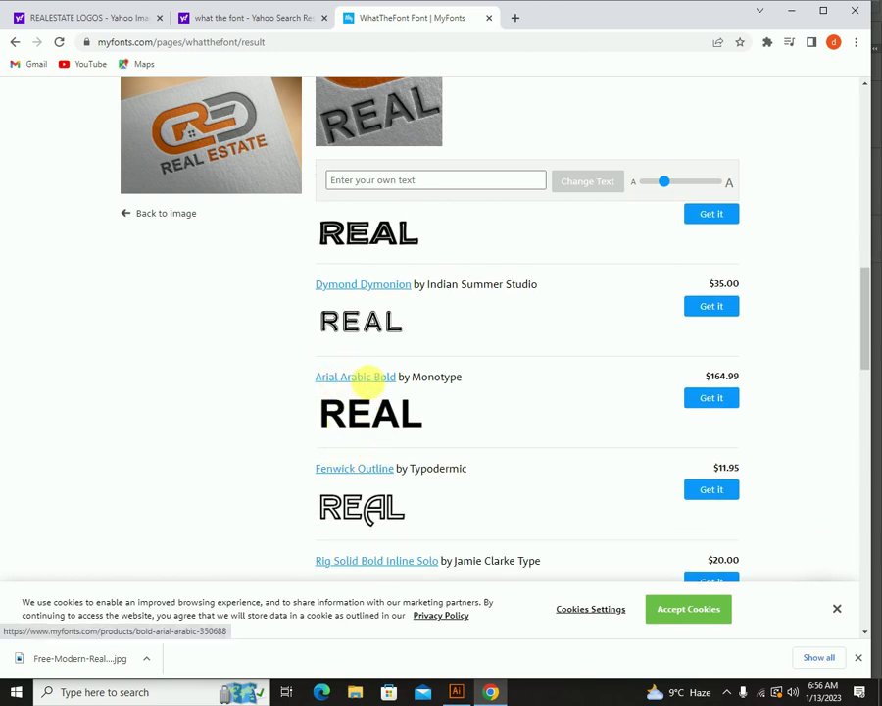
pyautogui.scroll(-2, 359, 382)
pyautogui.scroll(-6, 379, 443)
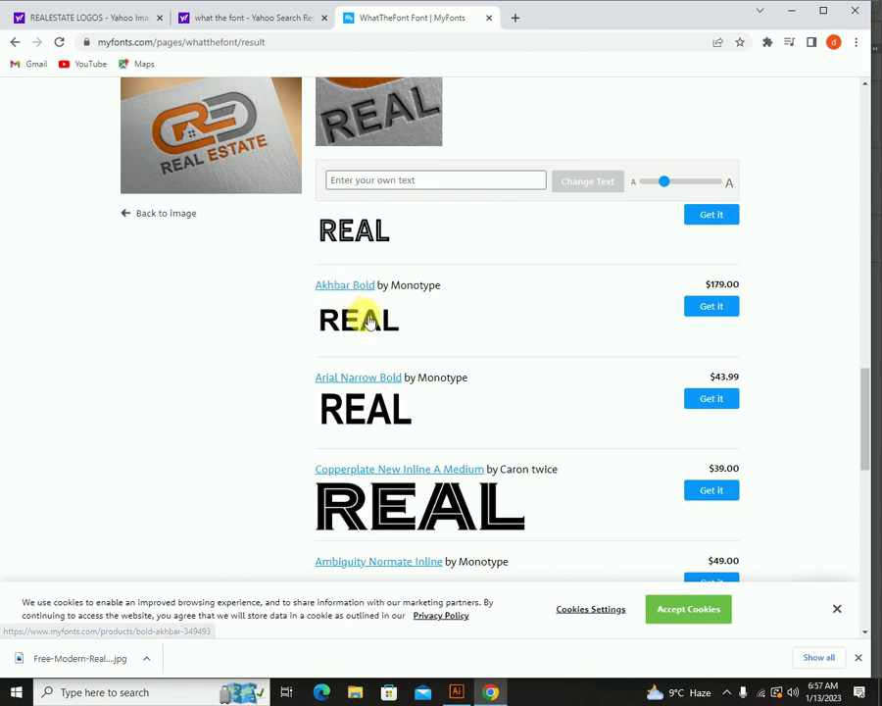
# Copy the font name Akhbar Bold from the WhatTheFont results.
pyautogui.moveTo(302, 289)
pyautogui.mouseDown()
pyautogui.moveTo(343, 285)
pyautogui.moveTo(290, 288)
pyautogui.mouseUp()
pyautogui.click(290, 288)
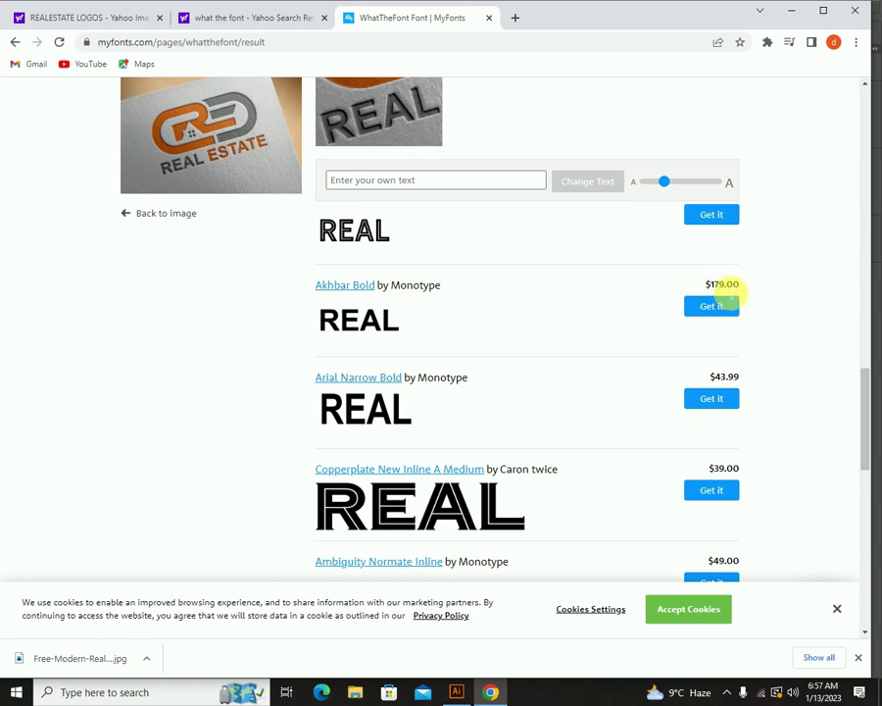
pyautogui.tripleClick(303, 289)
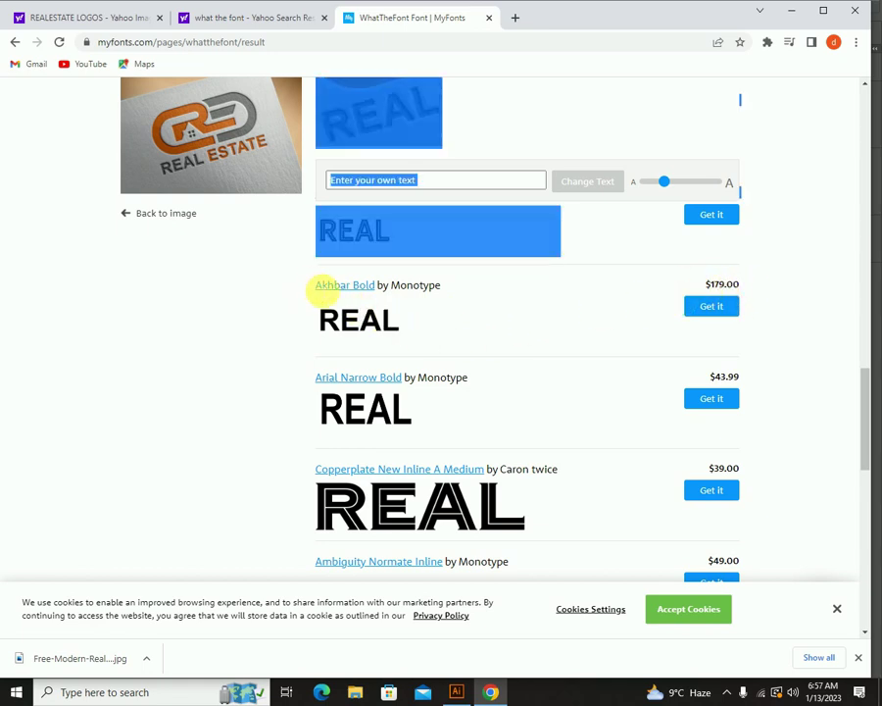
pyautogui.click(308, 291)
pyautogui.moveTo(312, 291); pyautogui.dragTo(341, 284)
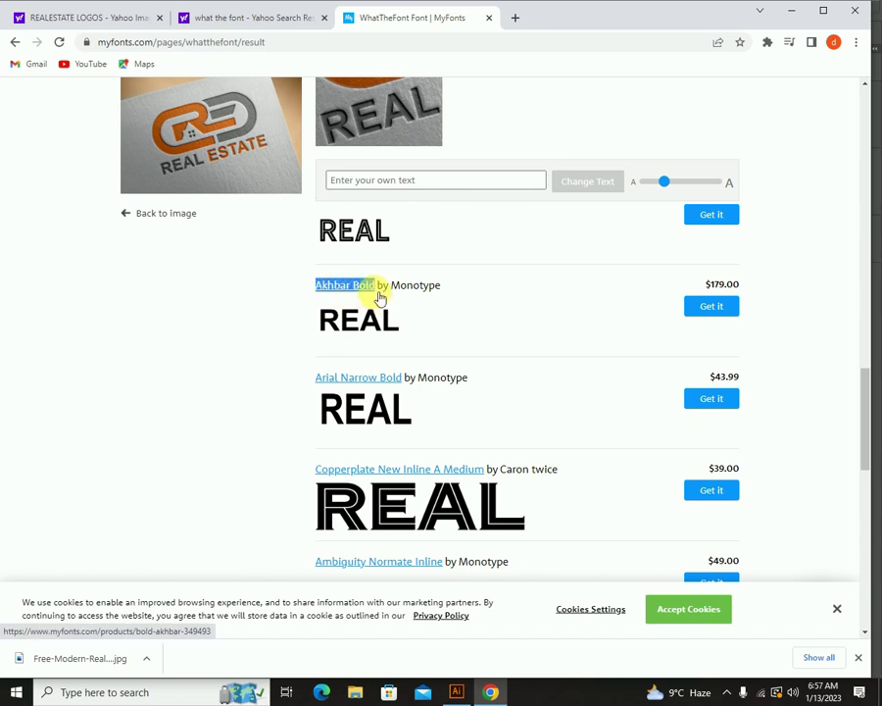
pyautogui.rightClick(367, 294)
pyautogui.click(388, 394)
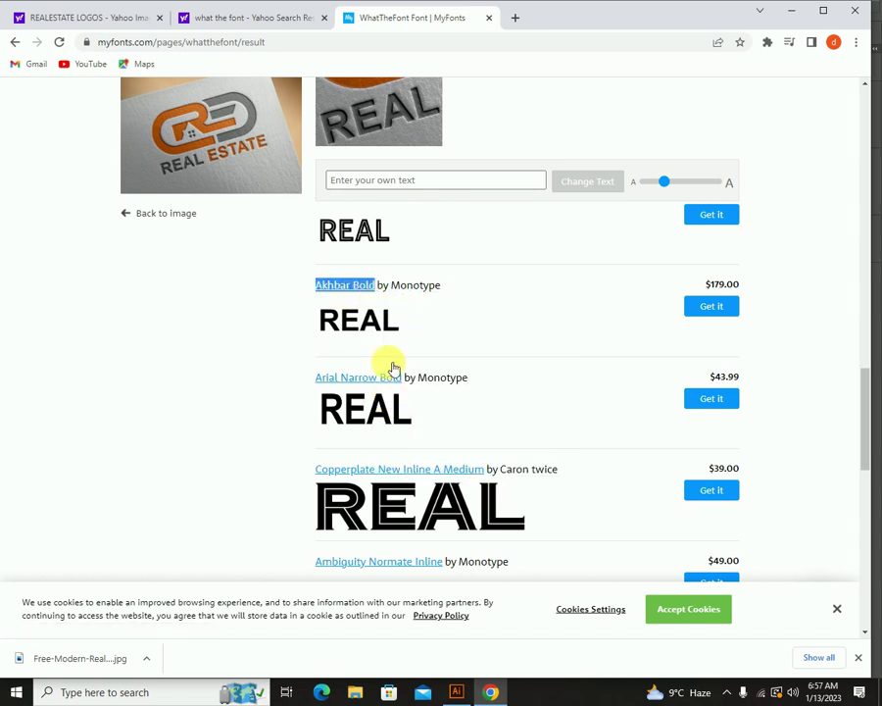
# Search for "akhbar bold font free download" in a new browser tab and open the dafontfree.net result.
pyautogui.click(516, 20)
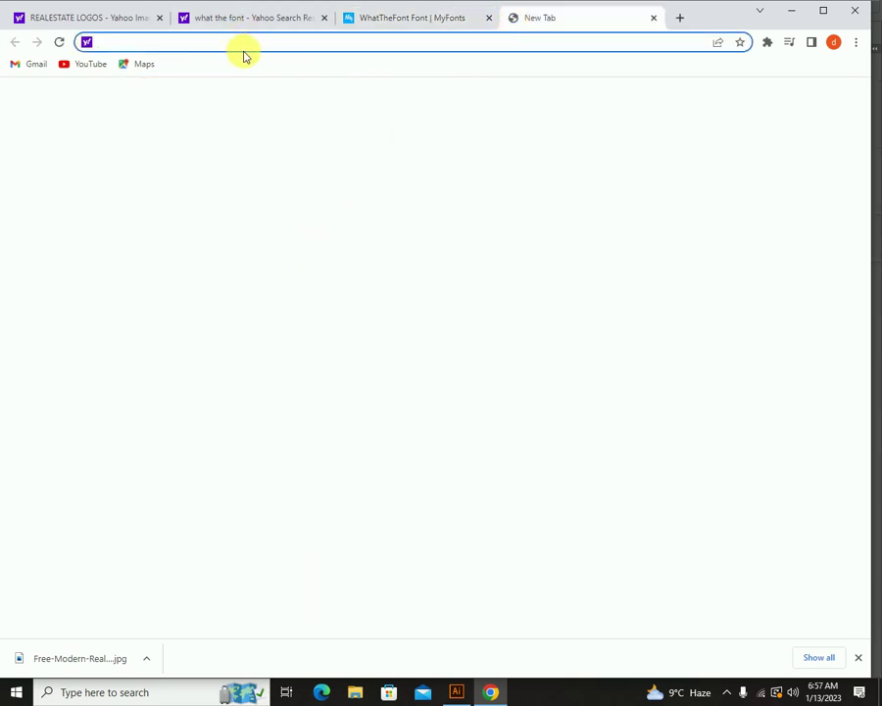
pyautogui.write('Akhbar Bold')
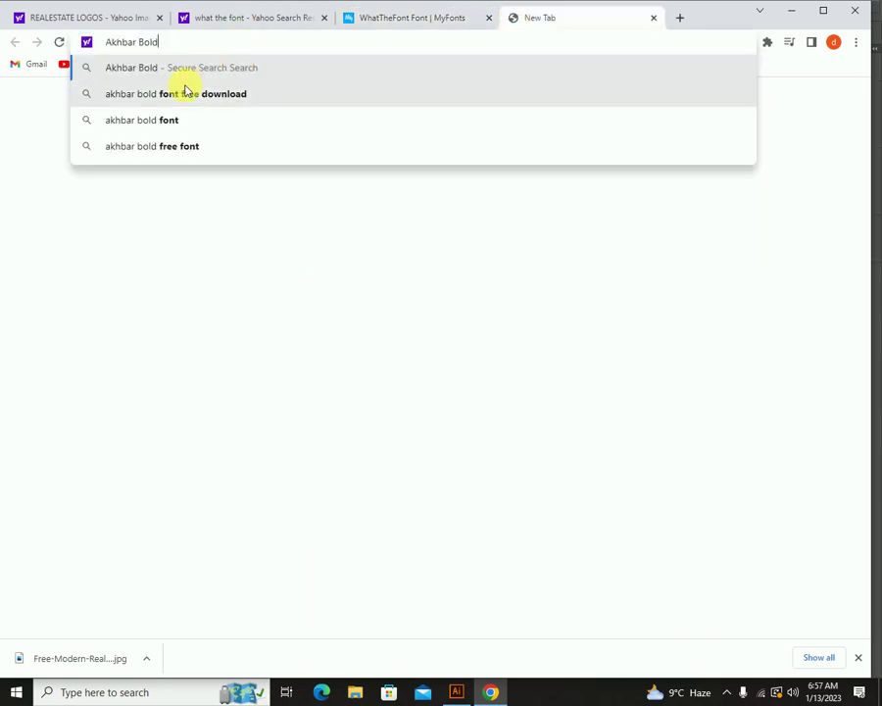
pyautogui.click(177, 101)
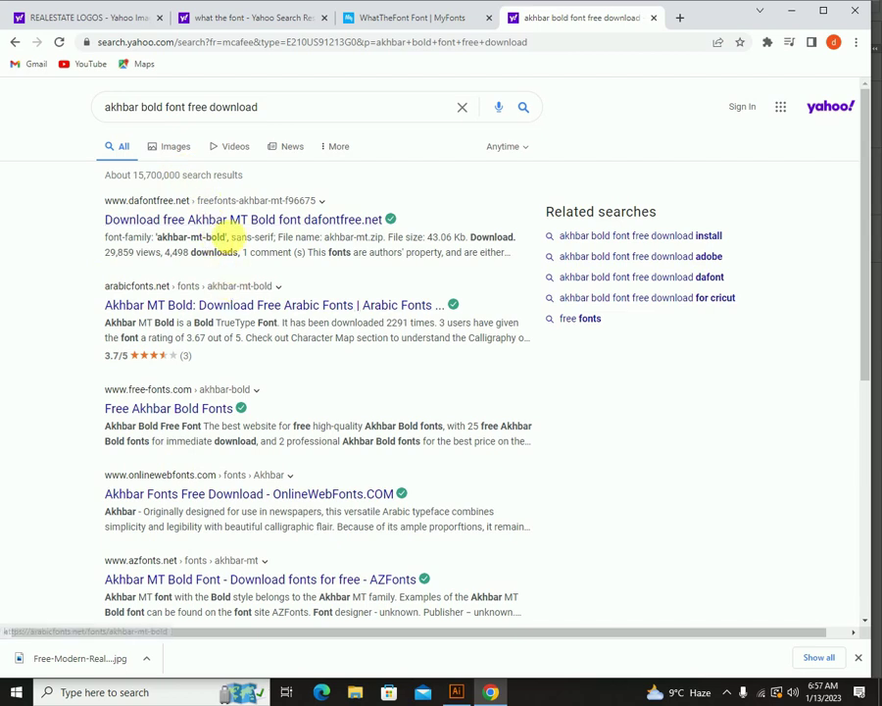
pyautogui.click(229, 221)
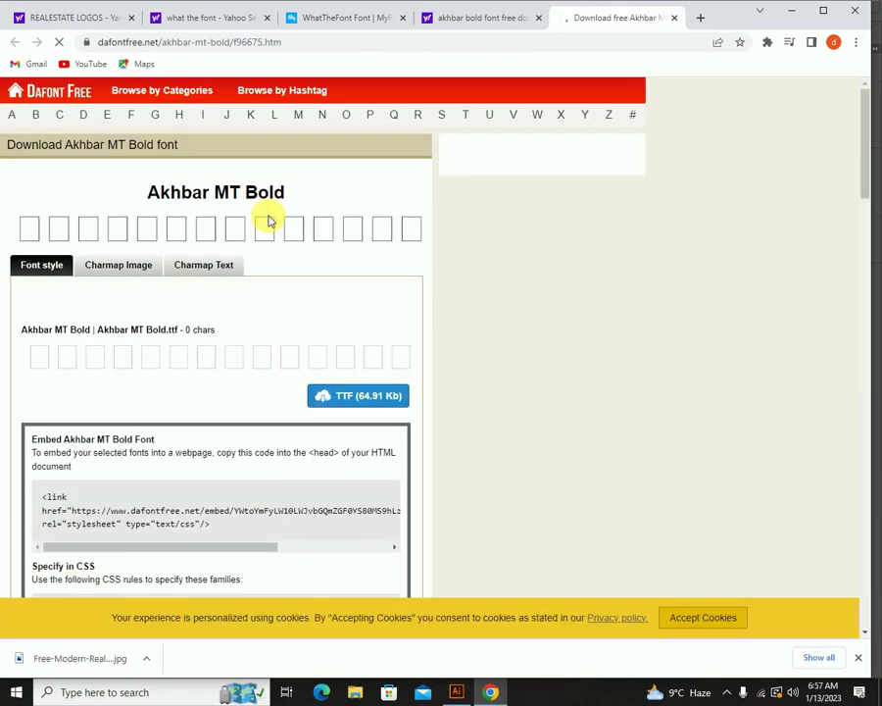
# Download the Akhbar MT Bold TTF file, open it and install the font.
pyautogui.scroll(-3, 325, 364)
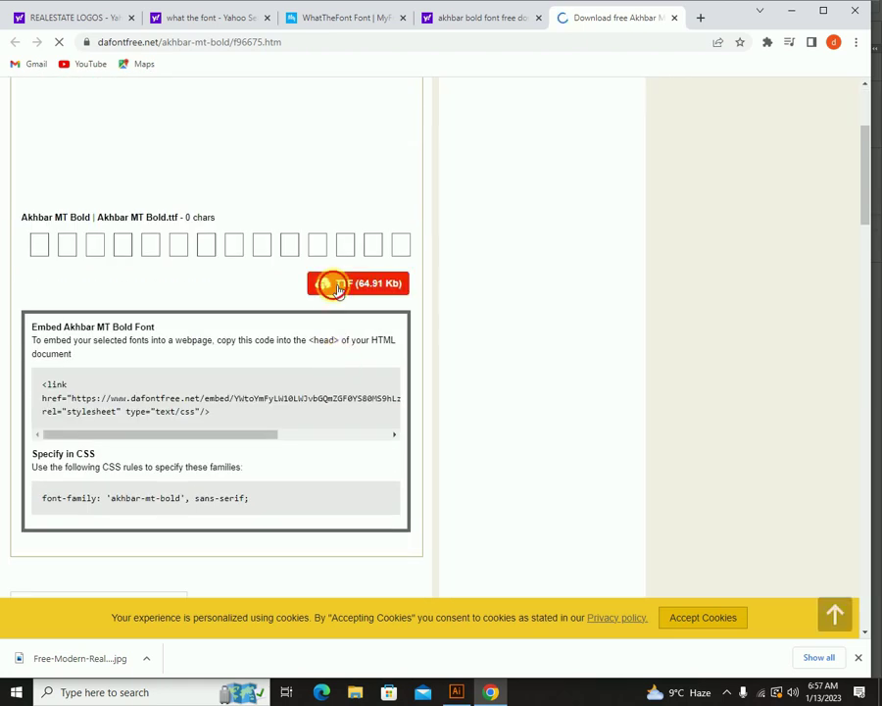
pyautogui.click(338, 287)
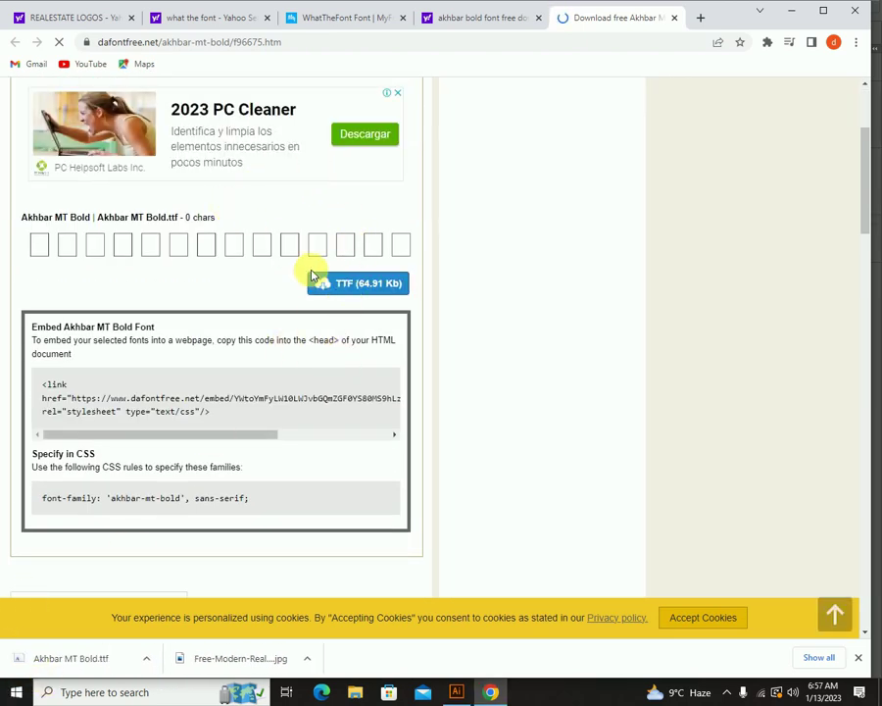
pyautogui.click(44, 657)
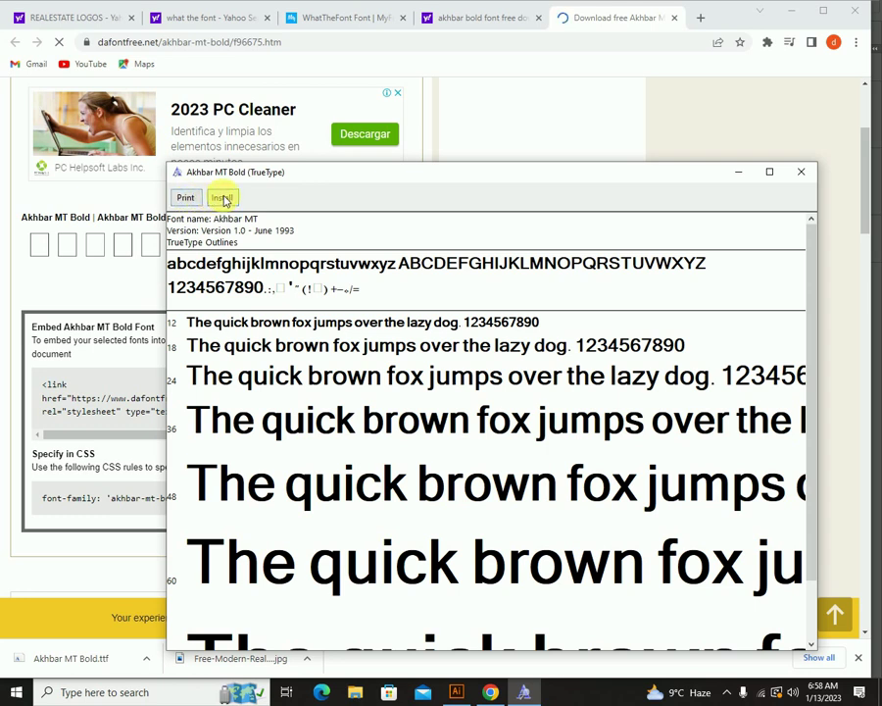
pyautogui.click(223, 198)
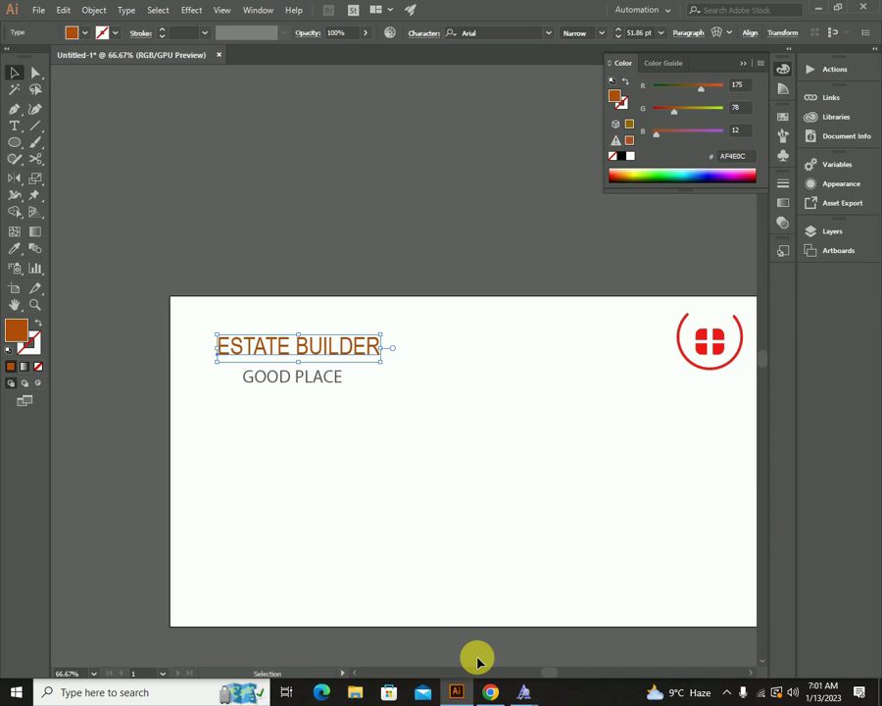
# Move the ESTATE BUILDER and GOOD PLACE text lines lower on the Illustrator artboard.
pyautogui.moveTo(409, 429); pyautogui.dragTo(322, 421)
pyautogui.click(310, 469)
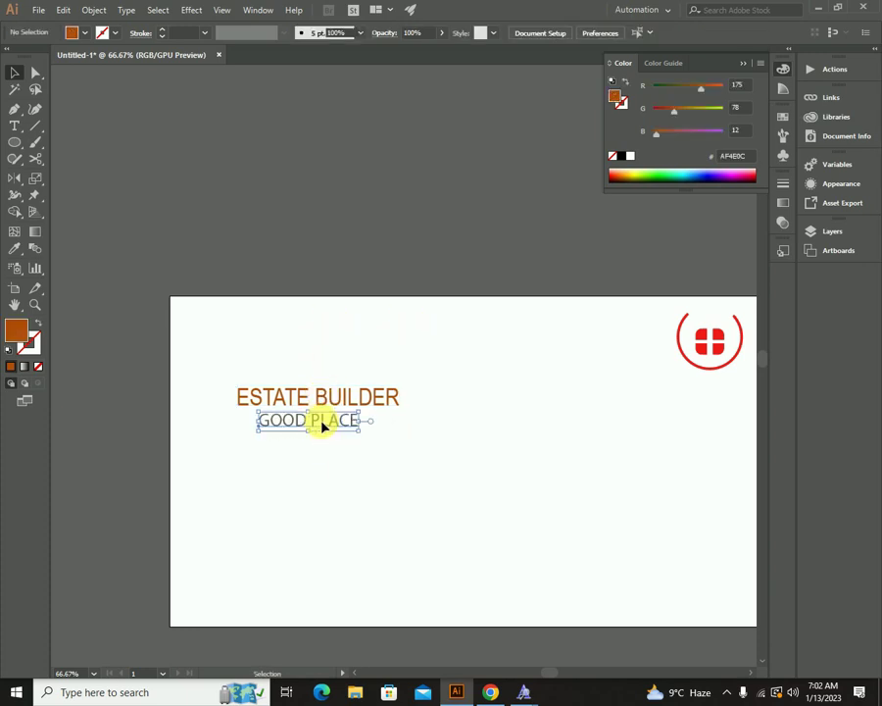
# Switch to Chrome, close the enlarged RE logo and examine the tagline lettering in the other real estate logos.
pyautogui.click(490, 692)
pyautogui.click(229, 16)
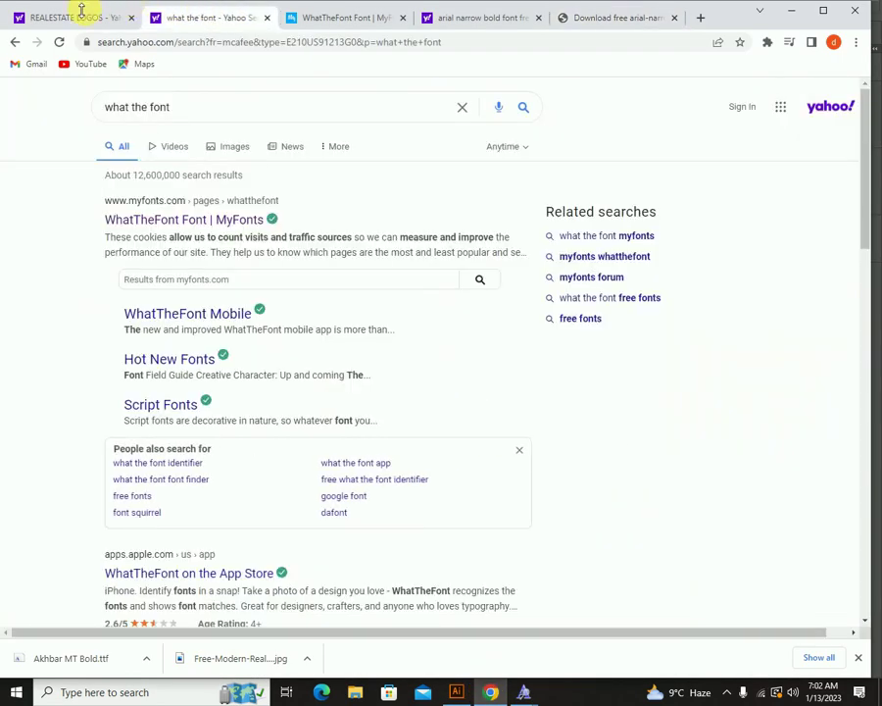
pyautogui.click(66, 17)
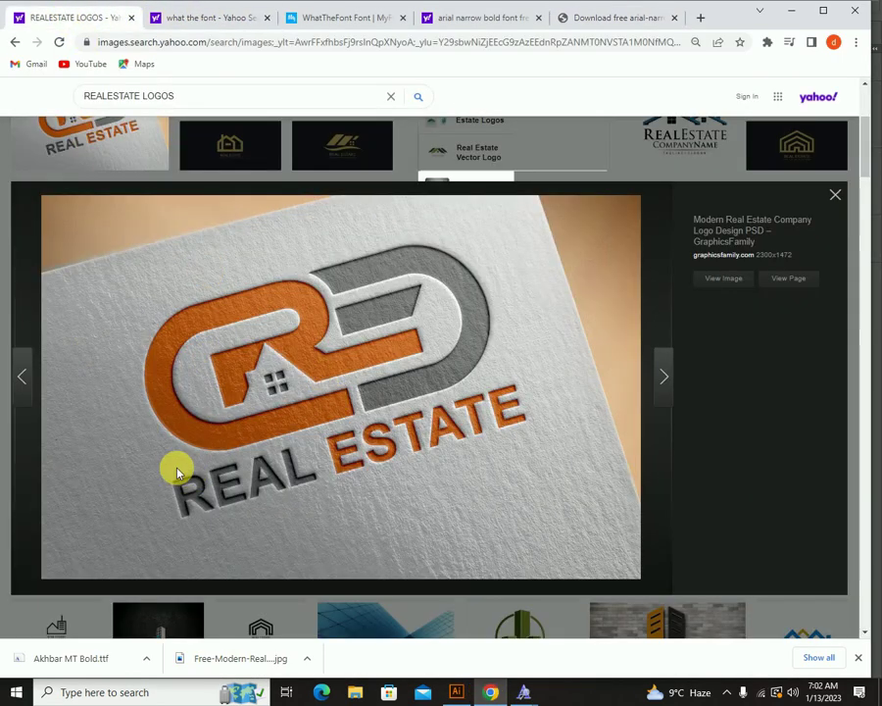
pyautogui.click(835, 194)
pyautogui.scroll(-2, 304, 341)
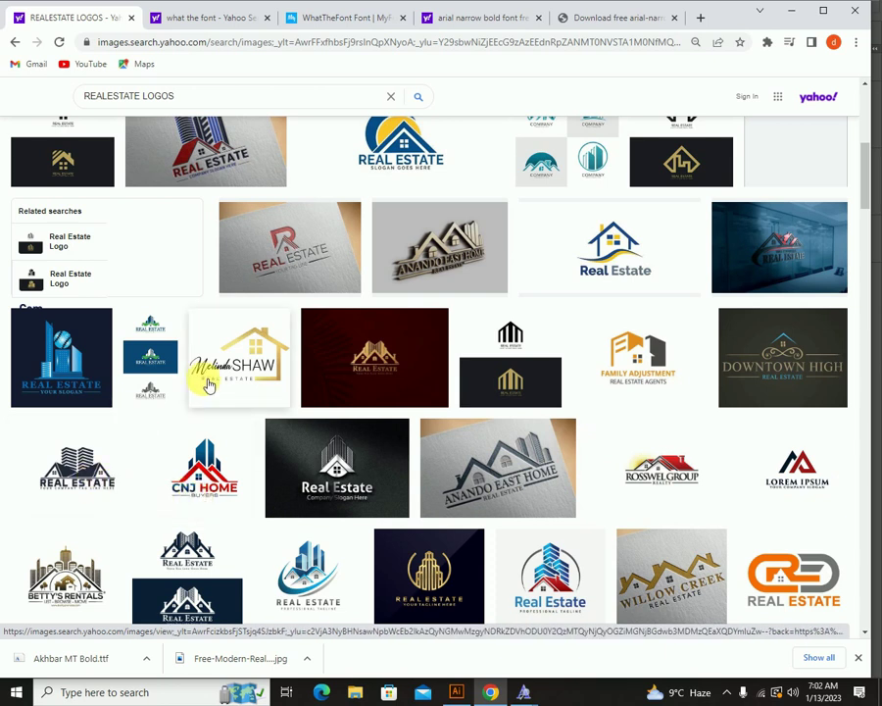
# Switch to Illustrator, set the GOOD PLACE font to Swiss 721 Bold Rounded and enlarge the text to about 27 pt.
pyautogui.click(456, 692)
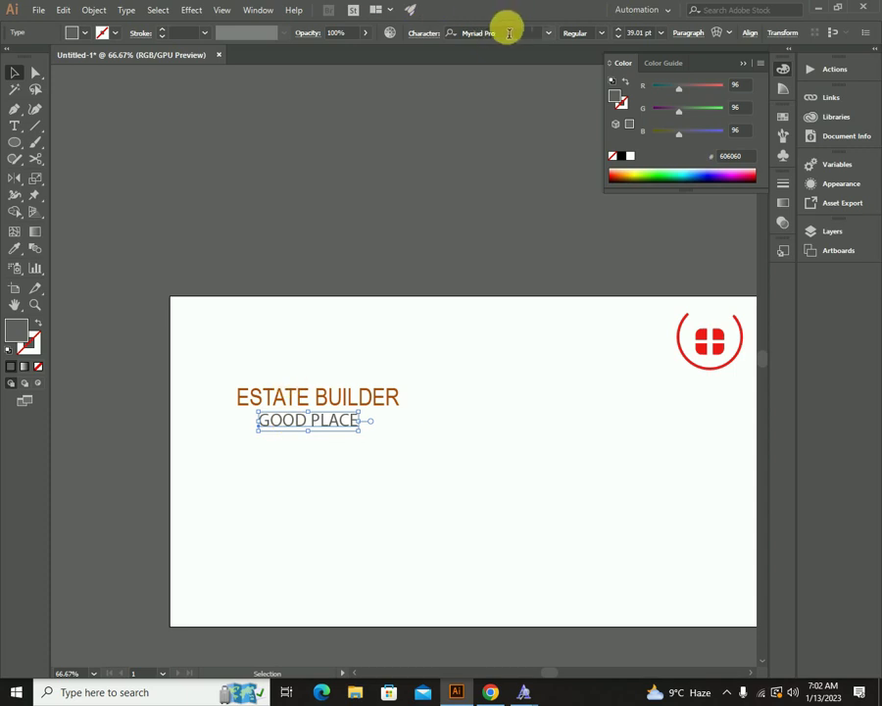
pyautogui.click(547, 33)
pyautogui.click(510, 86)
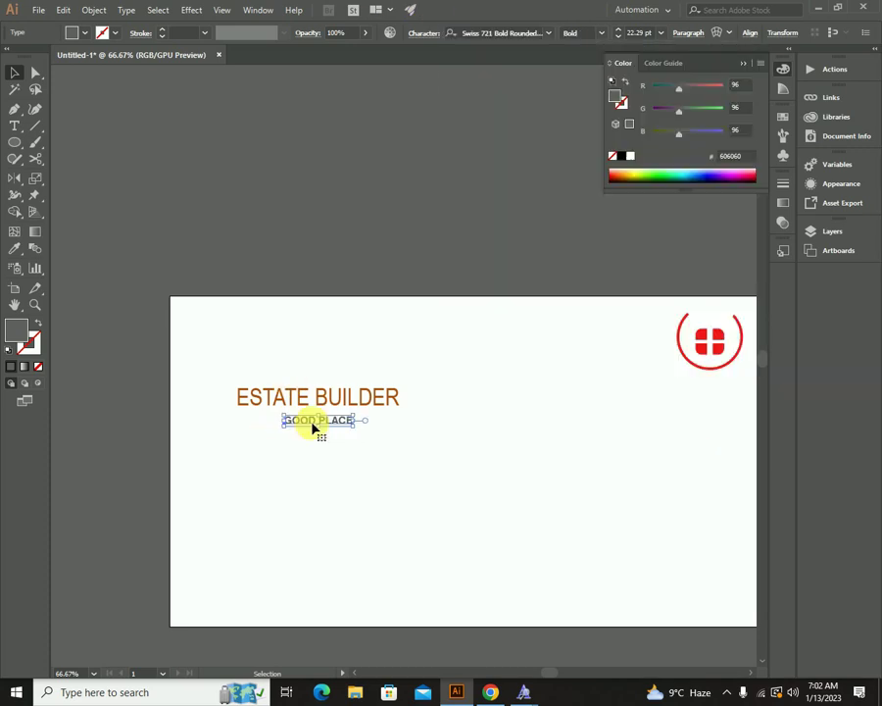
pyautogui.moveTo(355, 427); pyautogui.dragTo(364, 435)
# Align GOOD PLACE and ESTATE BUILDER on their horizontal centres and move GOOD PLACE closer beneath the name.
pyautogui.keyDown('shift'); pyautogui.click(326, 399); pyautogui.keyUp('shift')
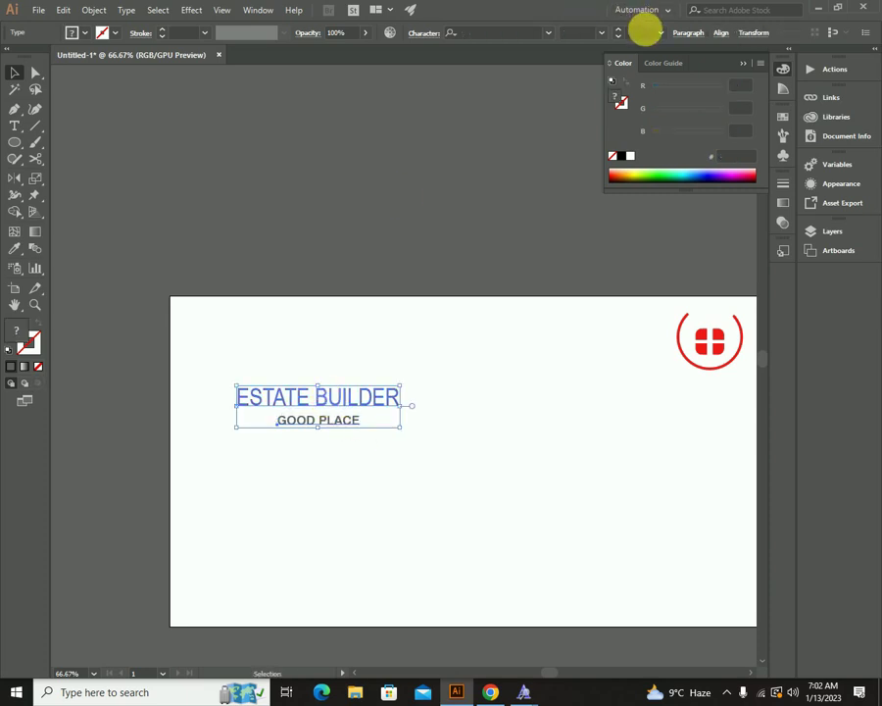
pyautogui.click(722, 33)
pyautogui.click(607, 69)
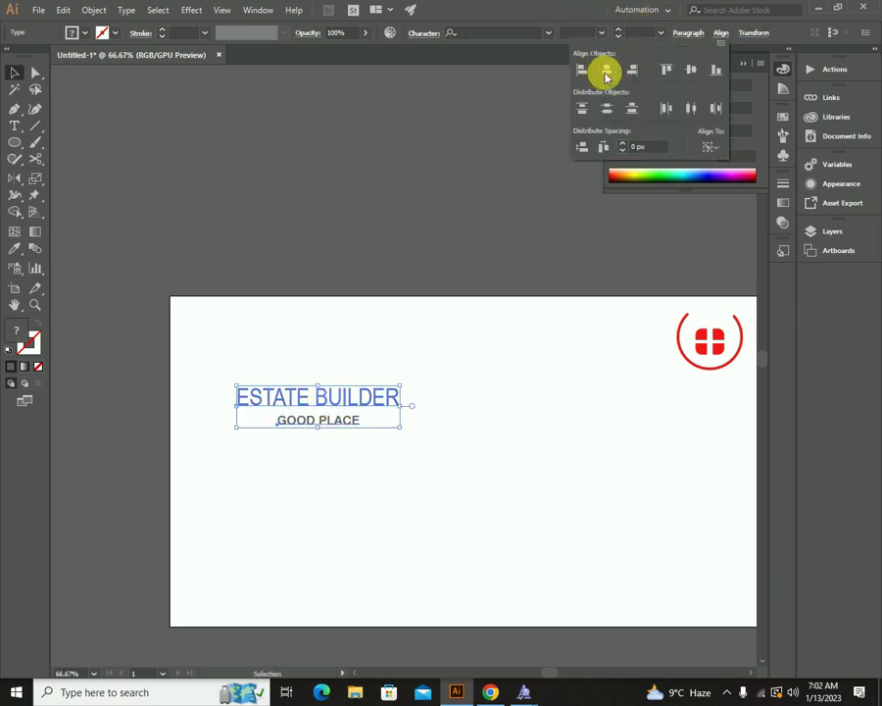
pyautogui.click(263, 370)
pyautogui.moveTo(301, 428); pyautogui.dragTo(308, 439)
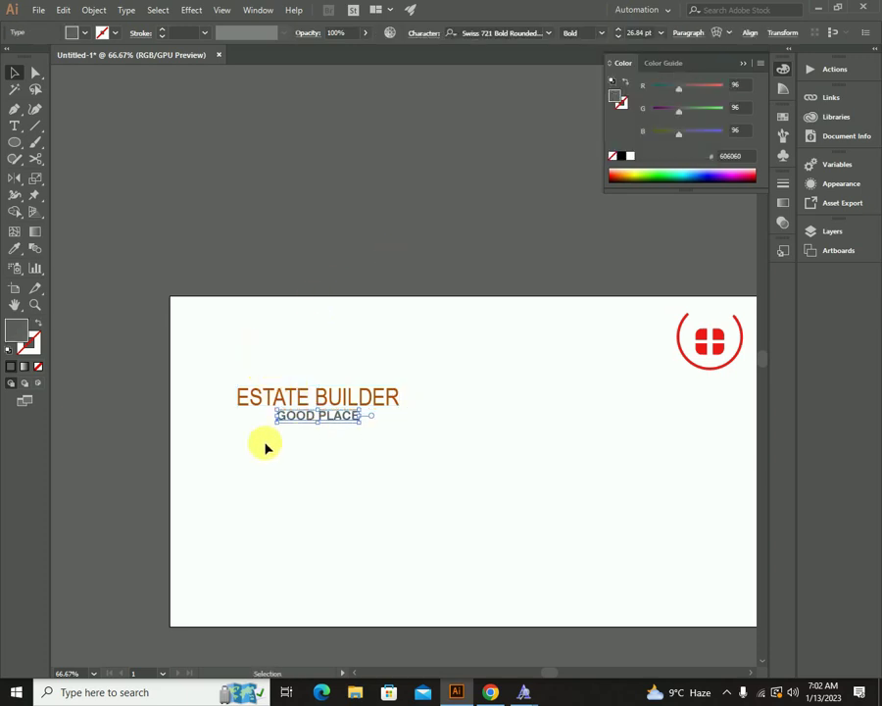
pyautogui.click(264, 443)
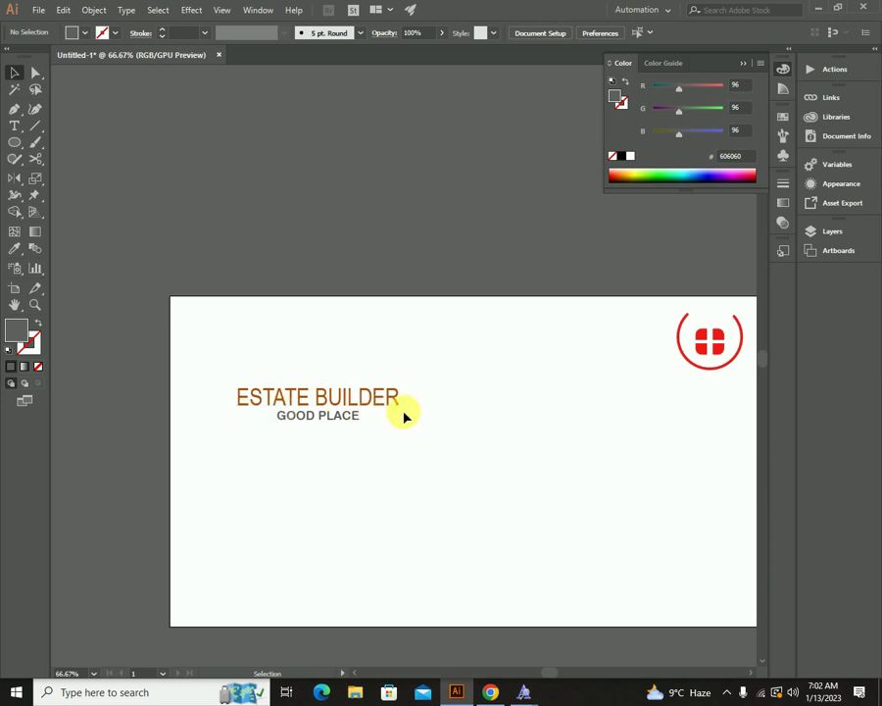
# Enlarge the GOOD PLACE tagline from its centre to about 32 pt.
pyautogui.click(329, 419)
pyautogui.moveTo(367, 431); pyautogui.dragTo(366, 429)
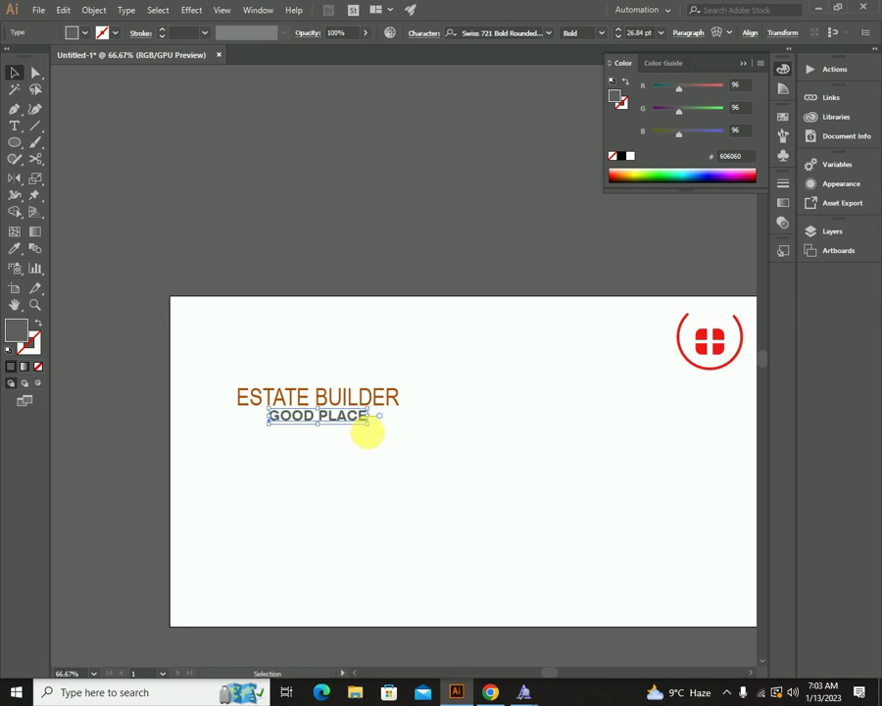
pyautogui.click(343, 425)
# Move both text lines together toward the artboard's middle and place the window icon with its arc centred above ESTATE BUILDER.
pyautogui.click(341, 415)
pyautogui.keyDown('shift'); pyautogui.click(339, 402); pyautogui.keyUp('shift')
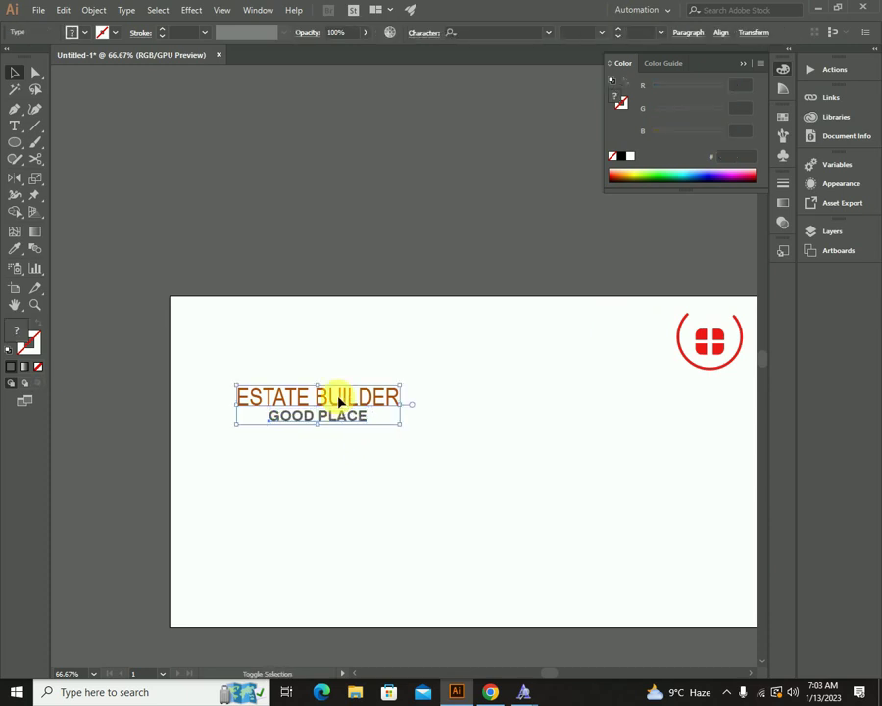
pyautogui.click(360, 431)
pyautogui.moveTo(330, 400); pyautogui.dragTo(393, 455)
pyautogui.moveTo(633, 301); pyautogui.dragTo(371, 414)
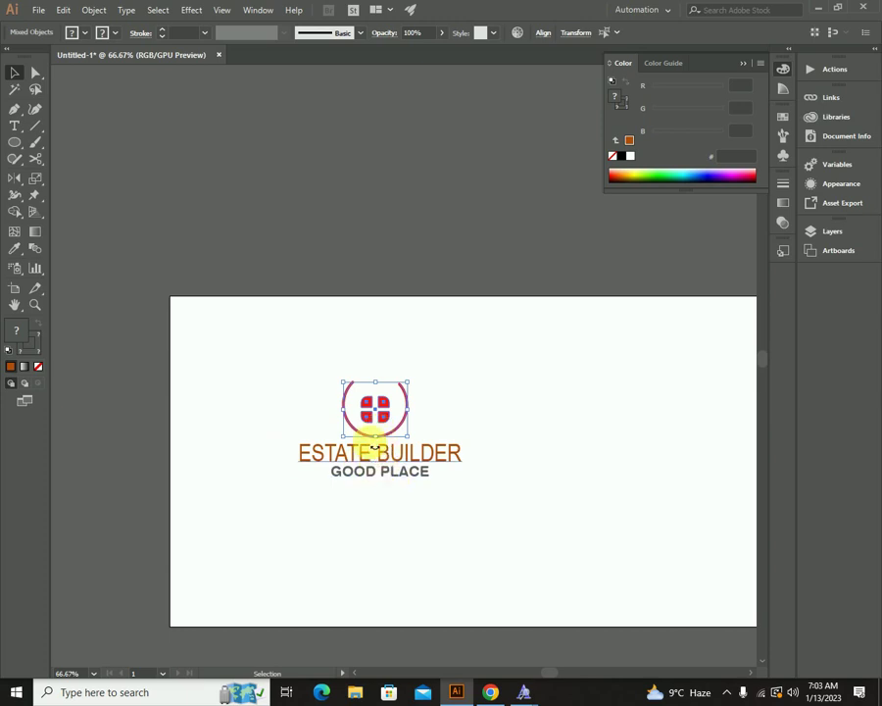
pyautogui.click(361, 474)
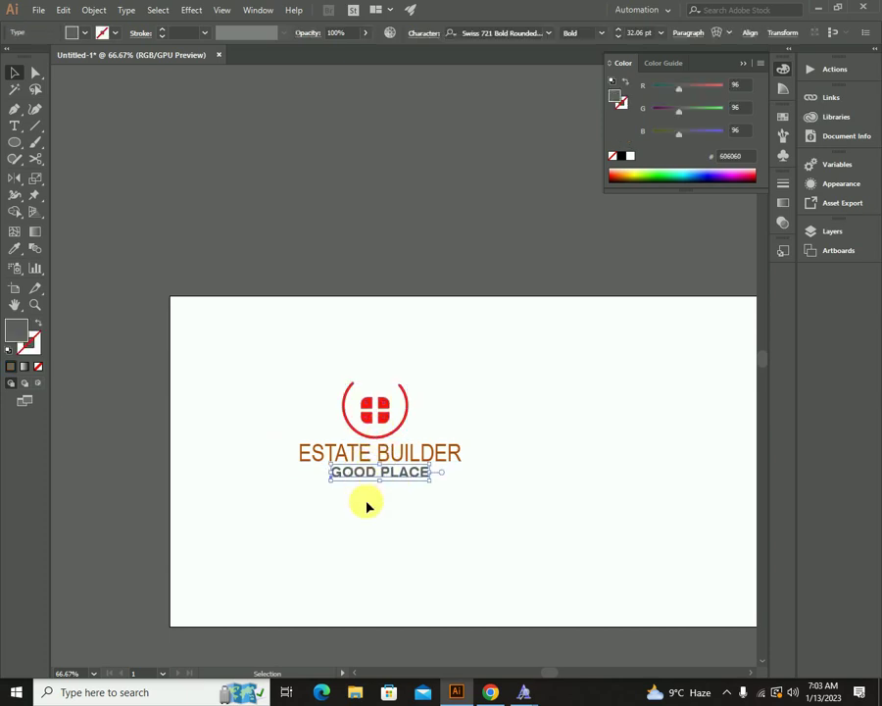
# Recolour the four window panes with the orange-brown of ESTATE BUILDER using the Eyedropper.
pyautogui.click(351, 413)
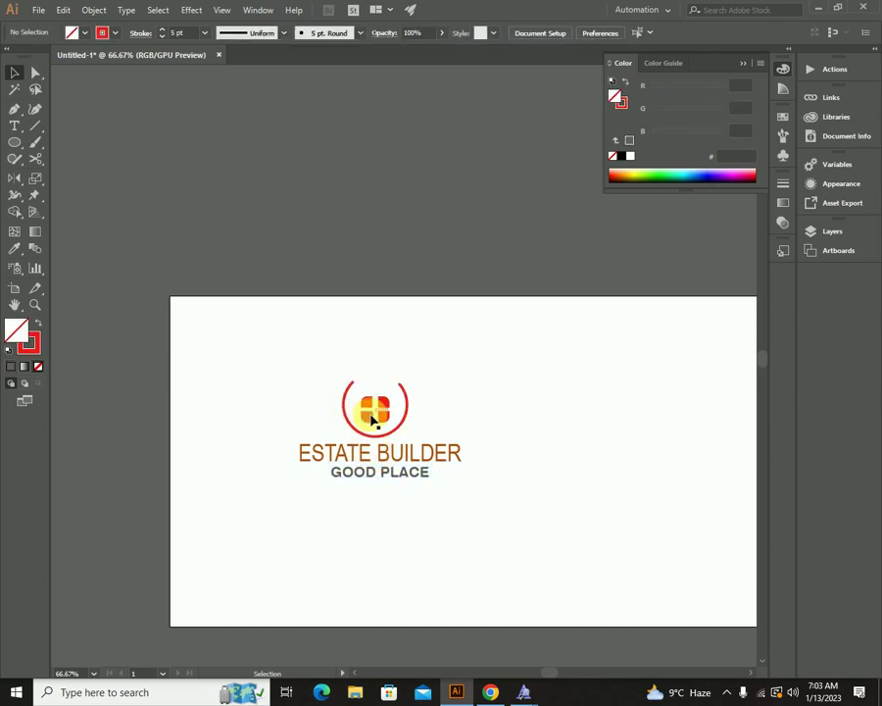
pyautogui.click(375, 412)
pyautogui.click(15, 248)
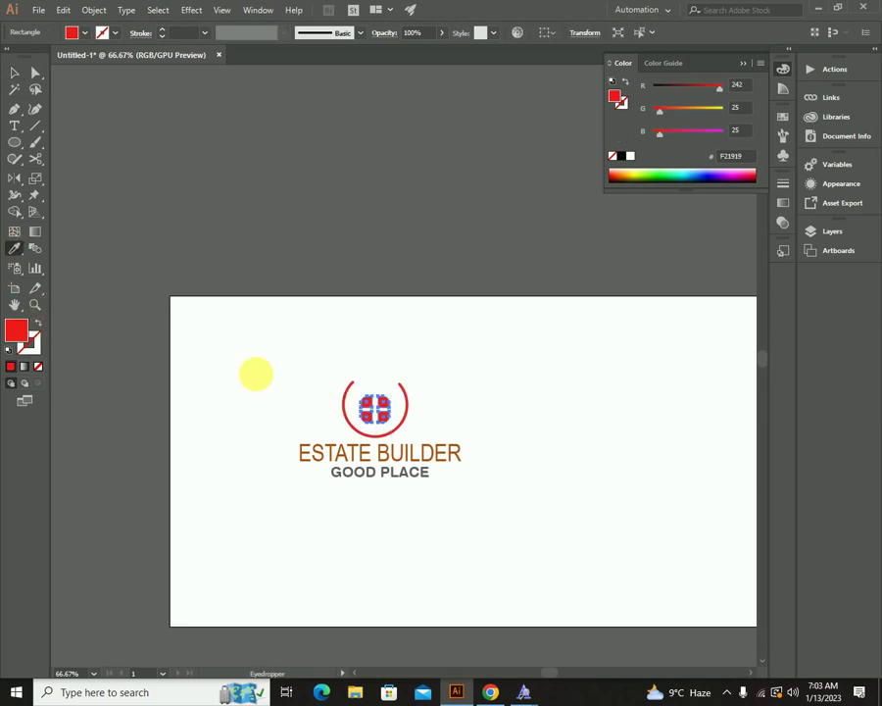
pyautogui.click(367, 456)
# Try to apply the grey of GOOD PLACE to the arc around the window with the Eyedropper.
pyautogui.keyDown('ctrl'); pyautogui.click(345, 409); pyautogui.keyUp('ctrl')
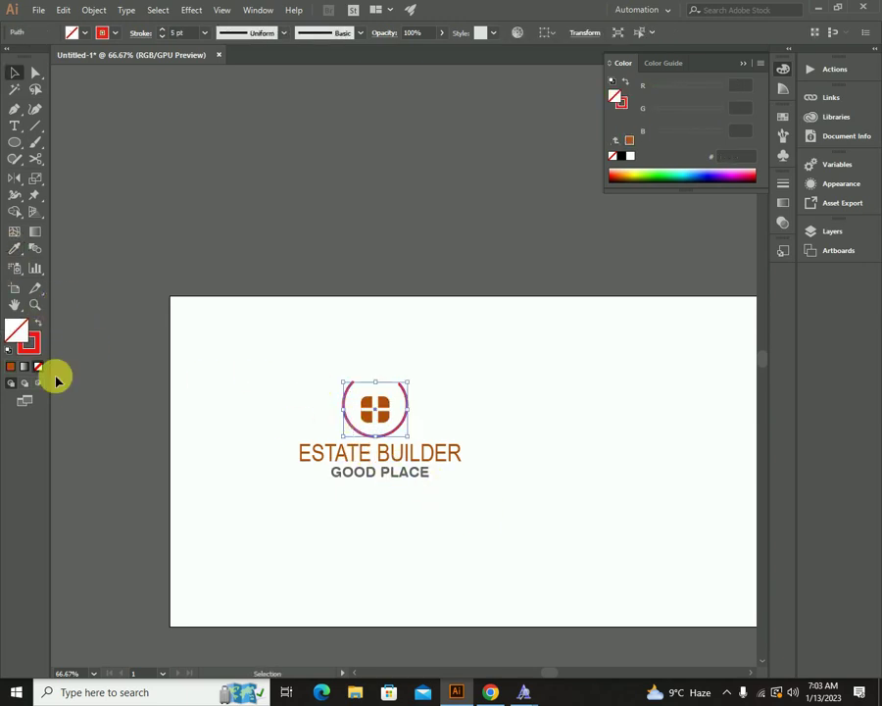
pyautogui.click(353, 476)
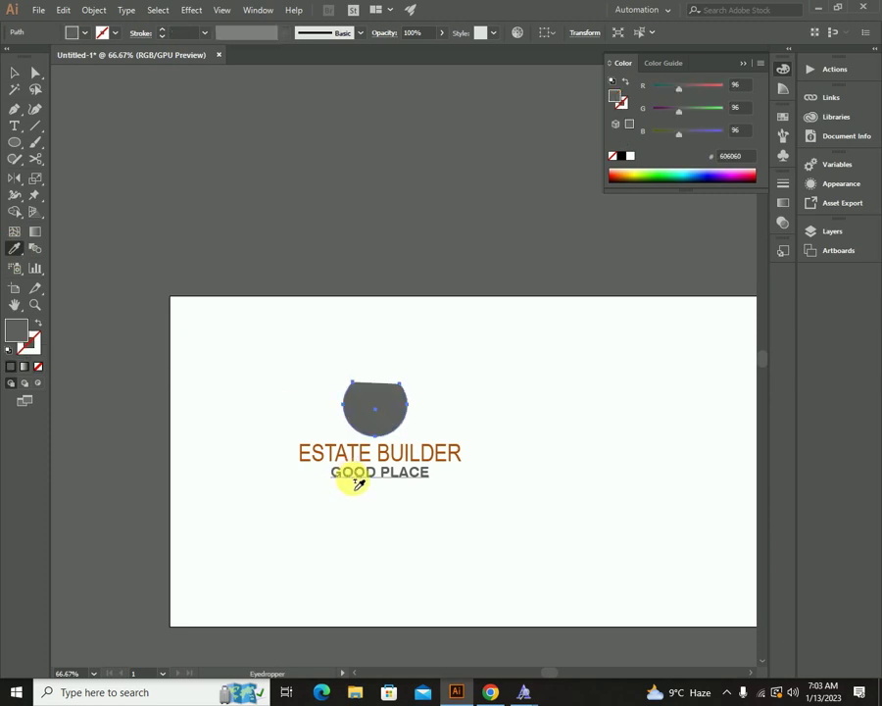
pyautogui.hotkey('ctrl', 'z')
pyautogui.press('v')
# Take the hex colour of GOOD PLACE and set the arc's stroke colour to 606060.
pyautogui.click(402, 474)
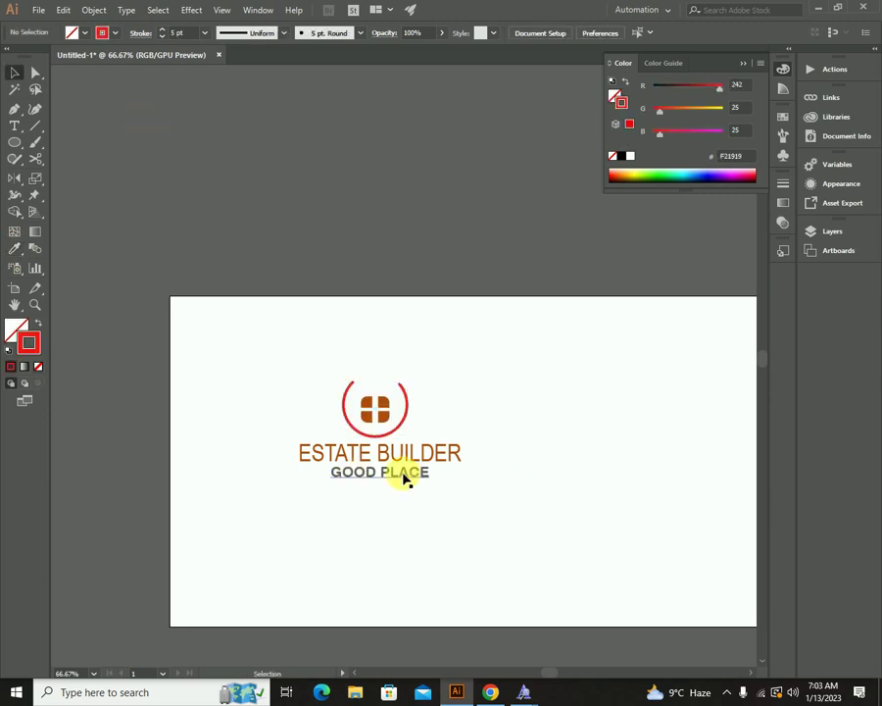
pyautogui.doubleClick(16, 333)
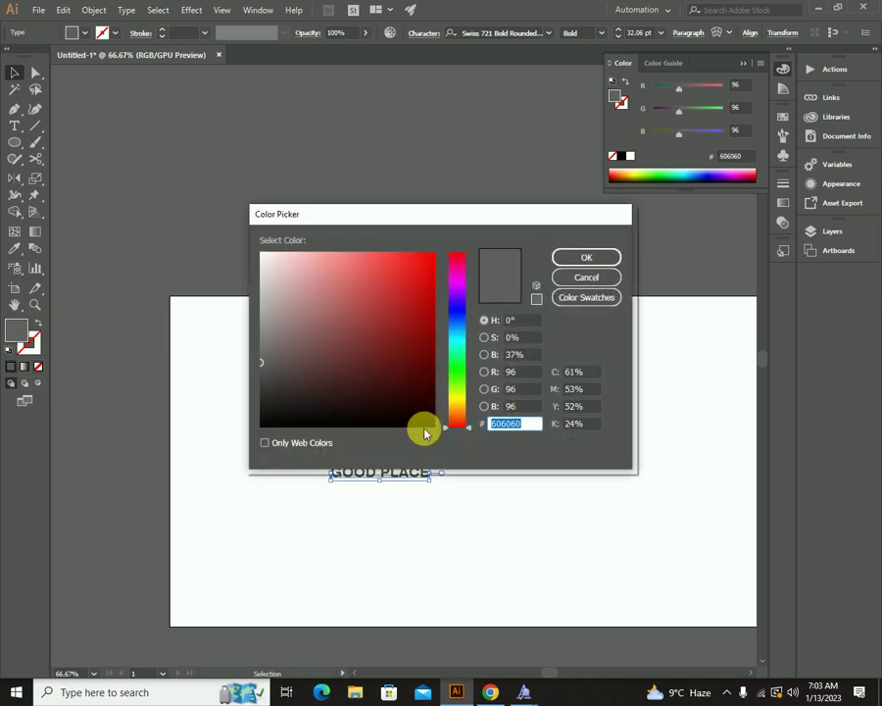
pyautogui.click(586, 257)
pyautogui.click(355, 428)
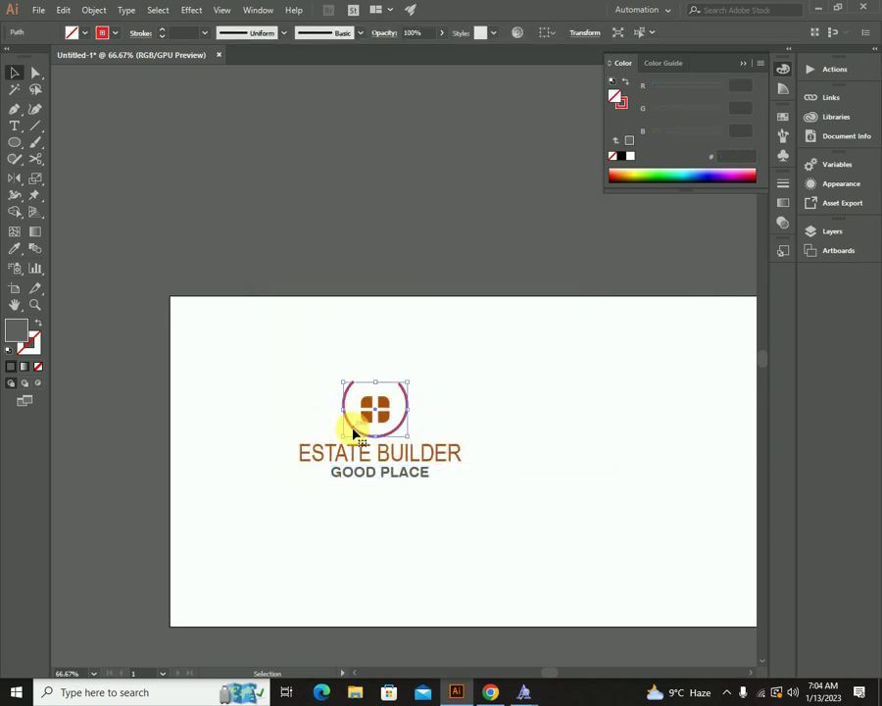
pyautogui.doubleClick(28, 345)
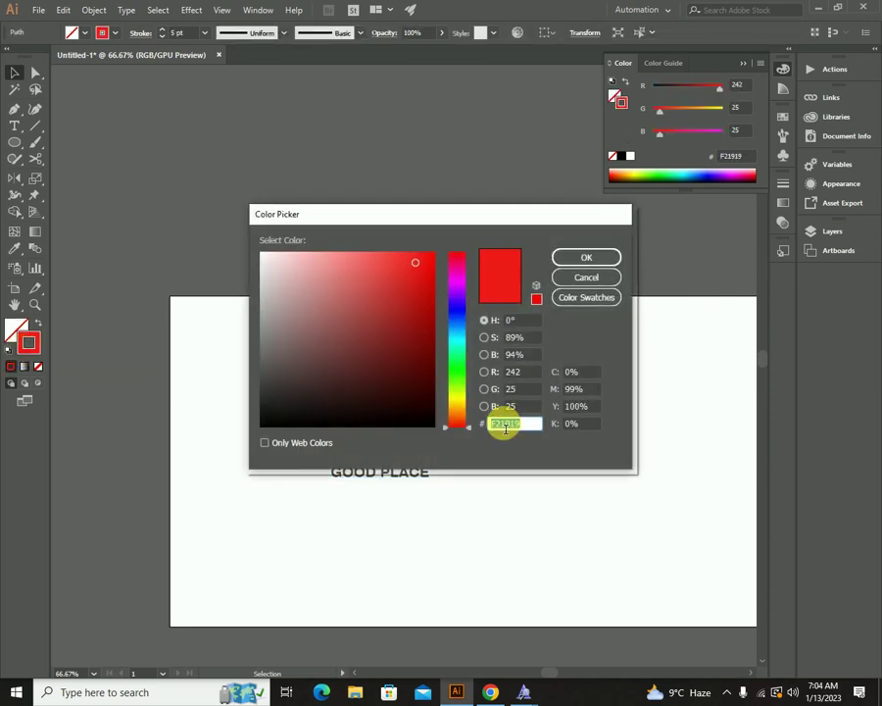
pyautogui.write('606060')
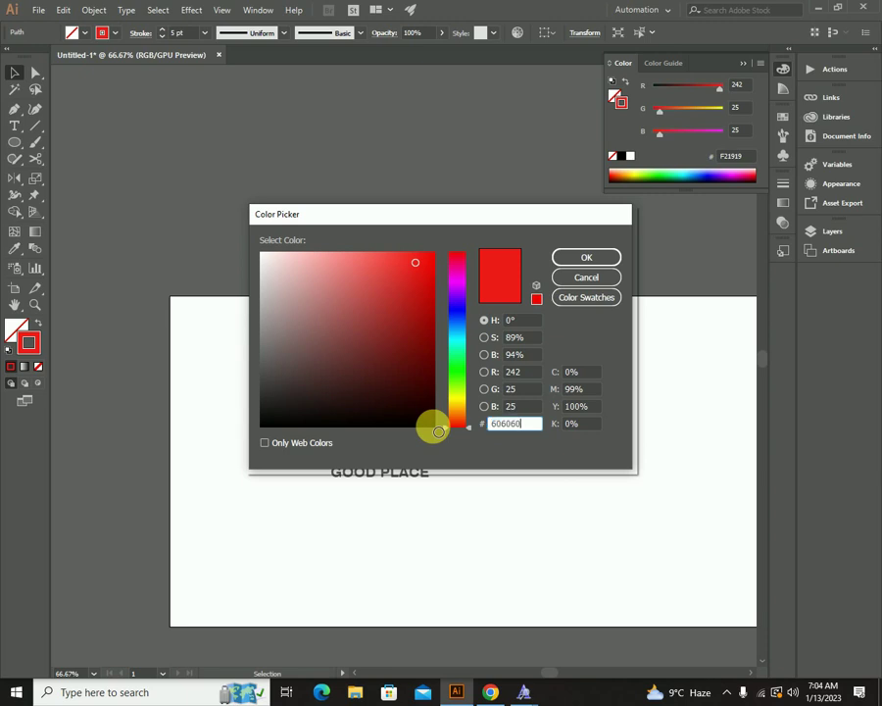
pyautogui.click(586, 259)
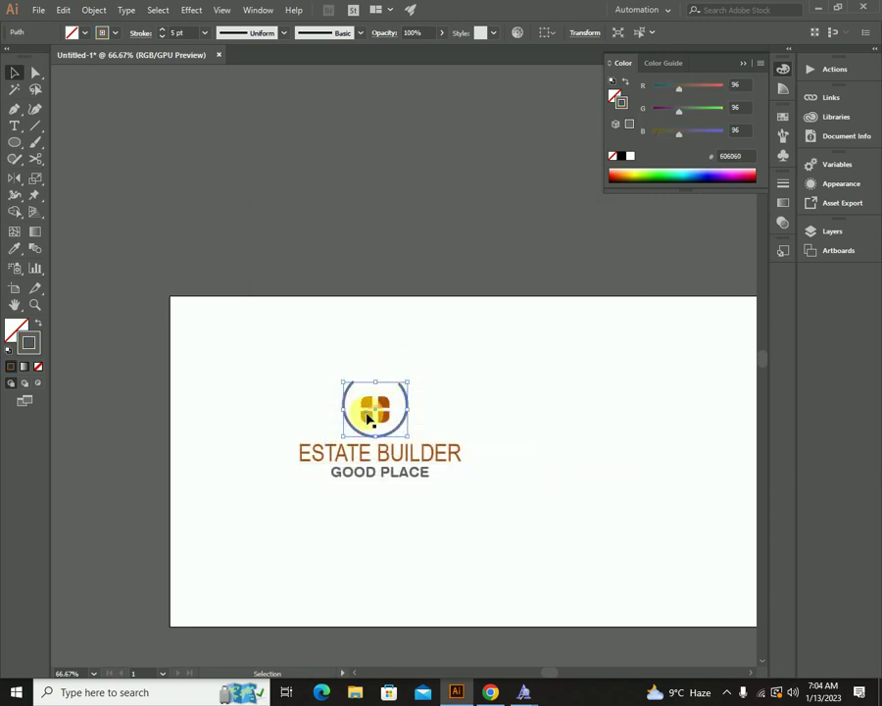
pyautogui.click(169, 218)
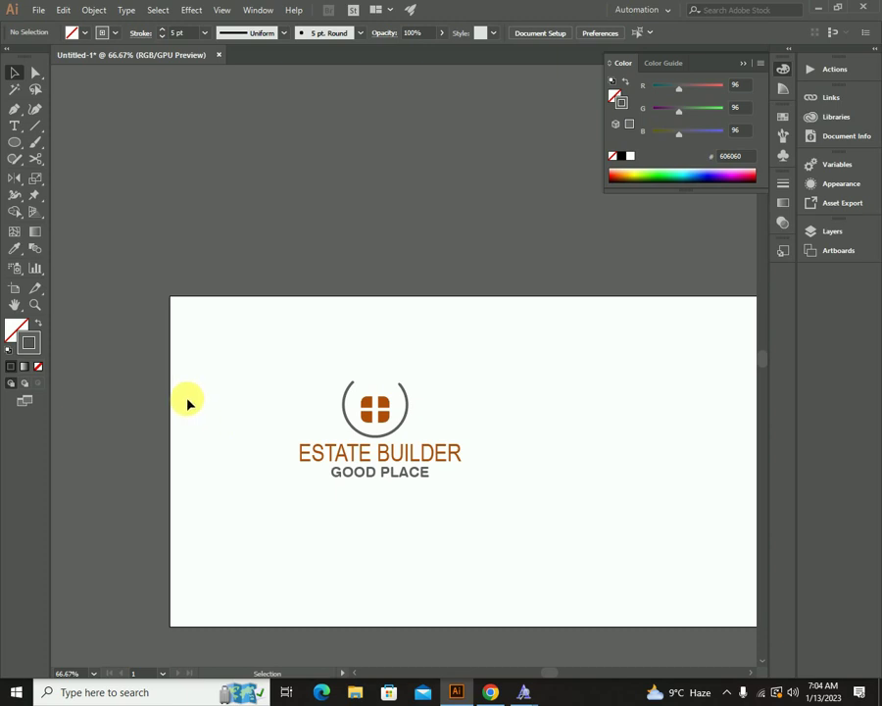
# Select the whole logo, icon and both text lines, and scale it up slightly on the artboard.
pyautogui.moveTo(238, 362); pyautogui.dragTo(488, 519)
pyautogui.moveTo(462, 479); pyautogui.dragTo(474, 509)
pyautogui.scroll(-2, 441, 514)
pyautogui.hscroll(2, 441, 513)
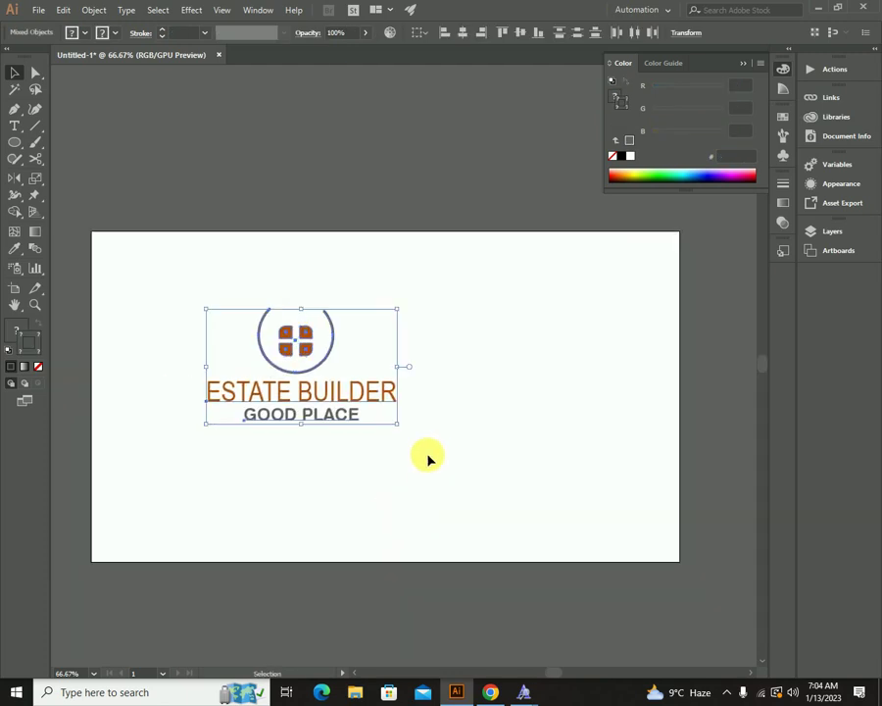
pyautogui.click(452, 277)
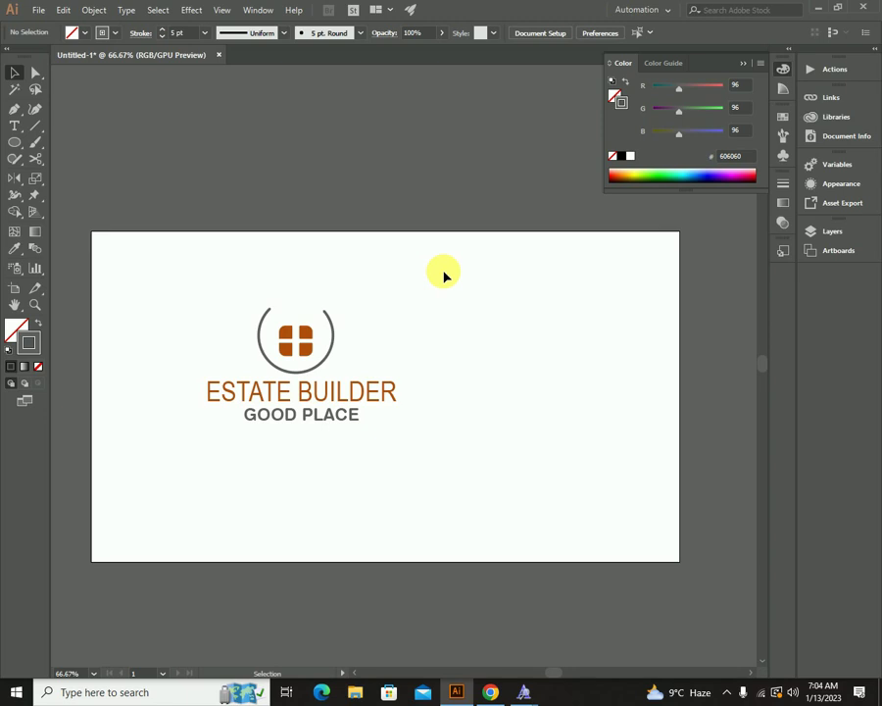